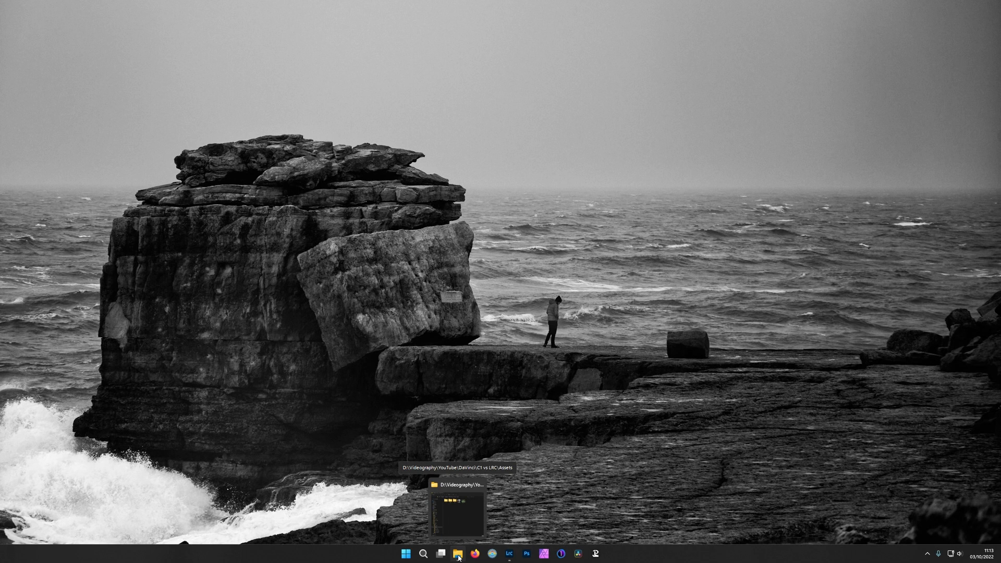
Open the Assets folder, preview Red_Fox.RAF in the image viewer, and close the preview
{"action": "left_click", "coordinate": [458, 555]}
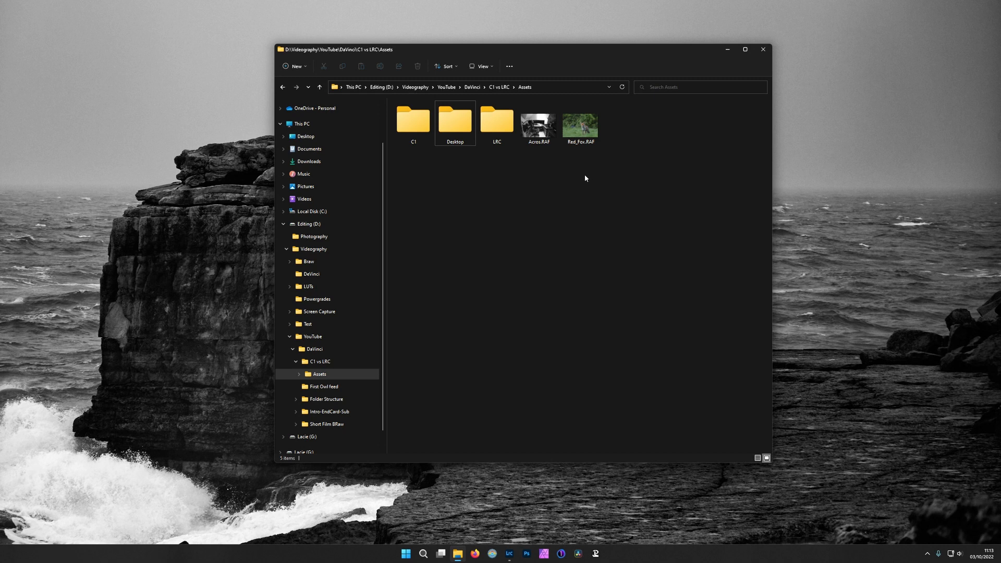
{"action": "double_click", "coordinate": [581, 130]}
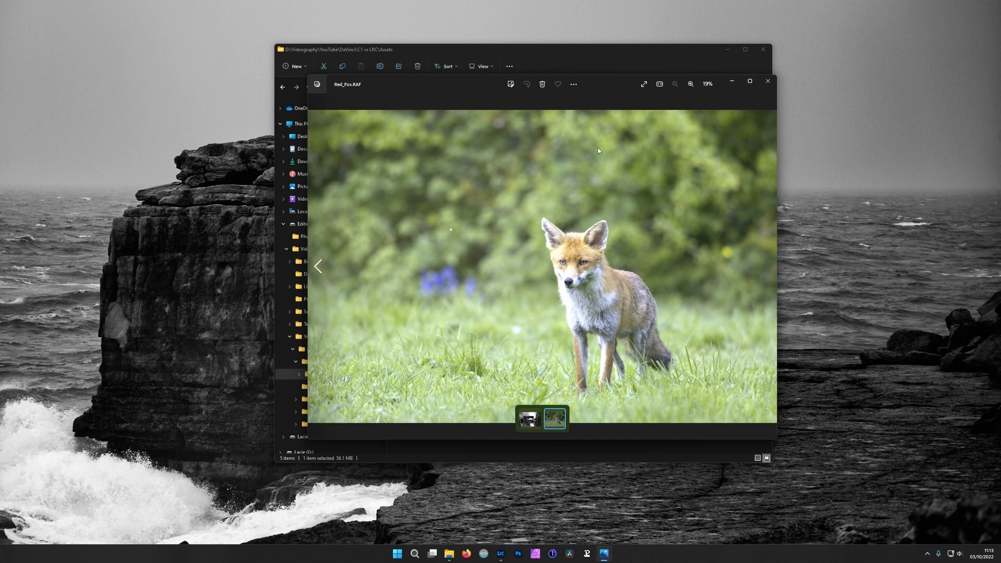
{"action": "left_click_drag", "start_coordinate": [593, 83], "coordinate": [567, 54]}
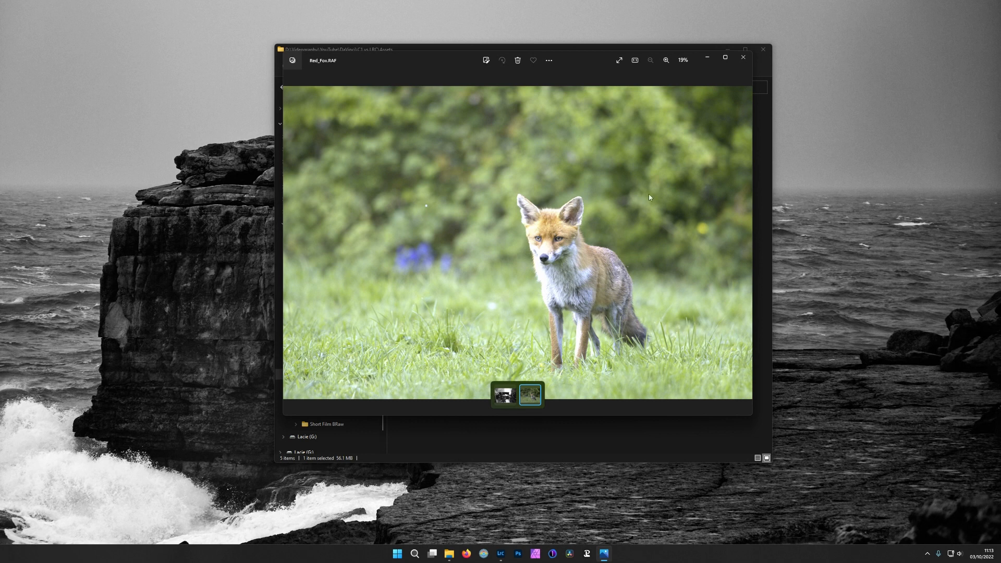
{"action": "left_click", "coordinate": [744, 58]}
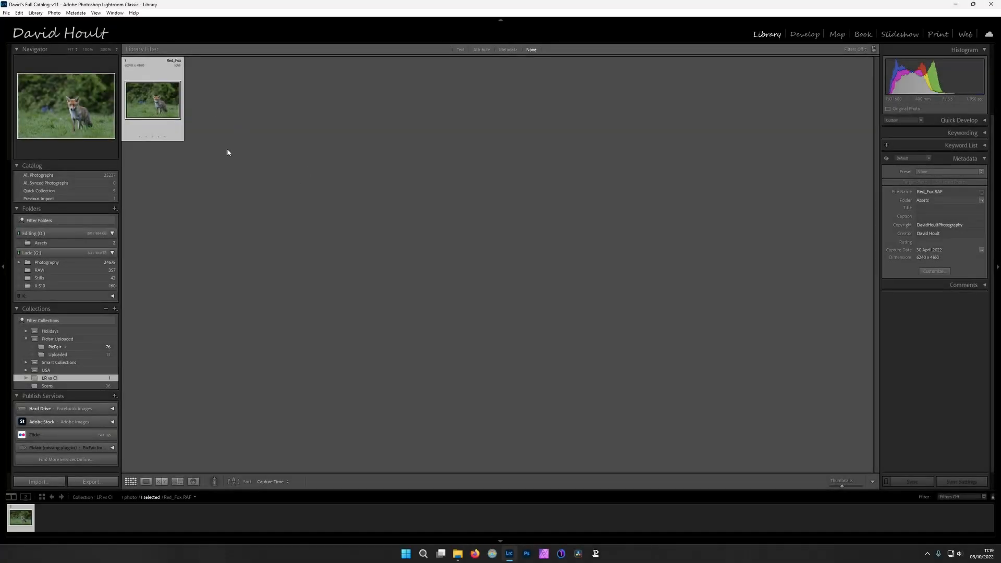
Open the Red_Fox photo for developing and apply the Camera Matching profile Velvia/Vivid v2
{"action": "double_click", "coordinate": [152, 111]}
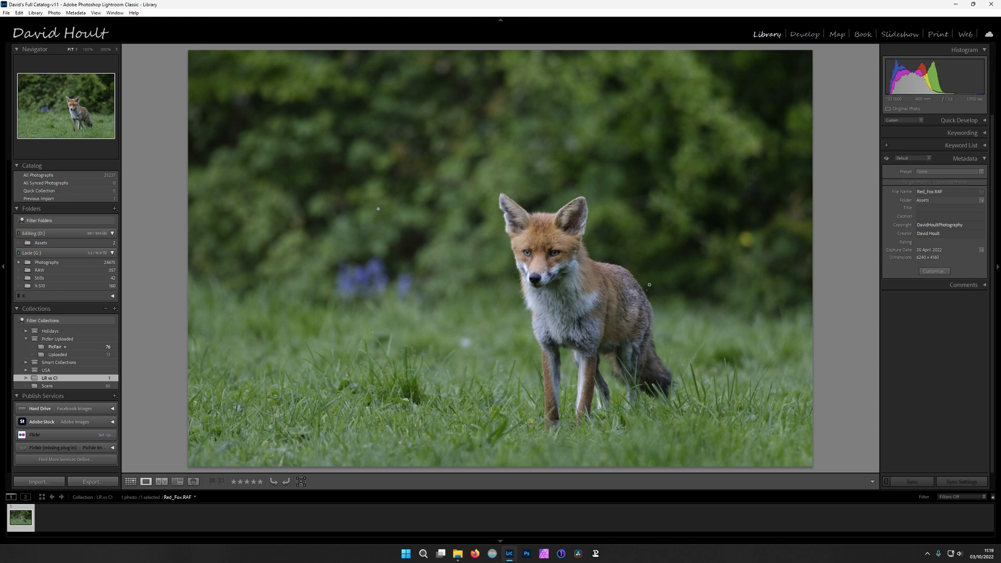
{"action": "left_click", "coordinate": [803, 34]}
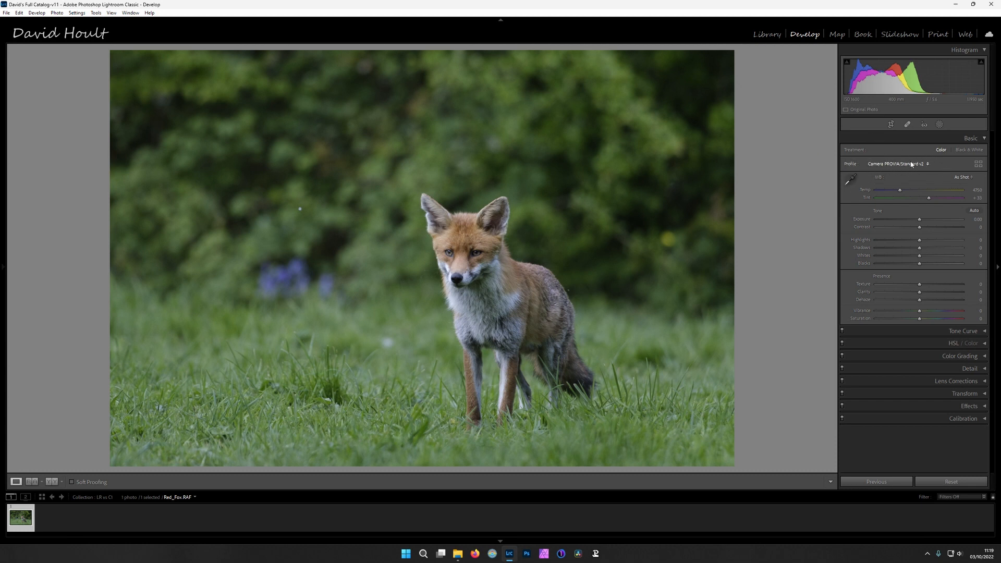
{"action": "left_click", "coordinate": [977, 164]}
{"action": "left_click", "coordinate": [848, 208]}
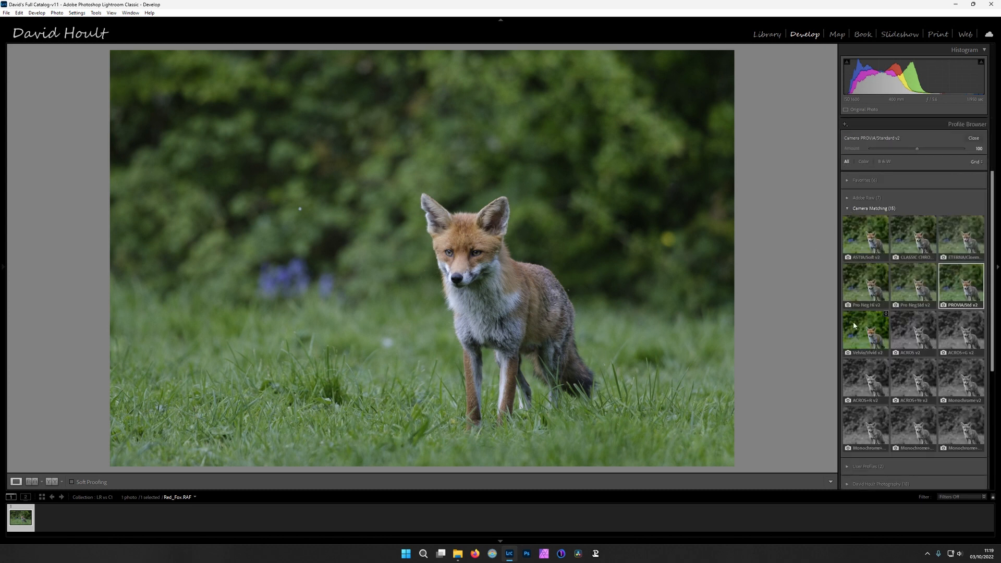
{"action": "left_click", "coordinate": [860, 335]}
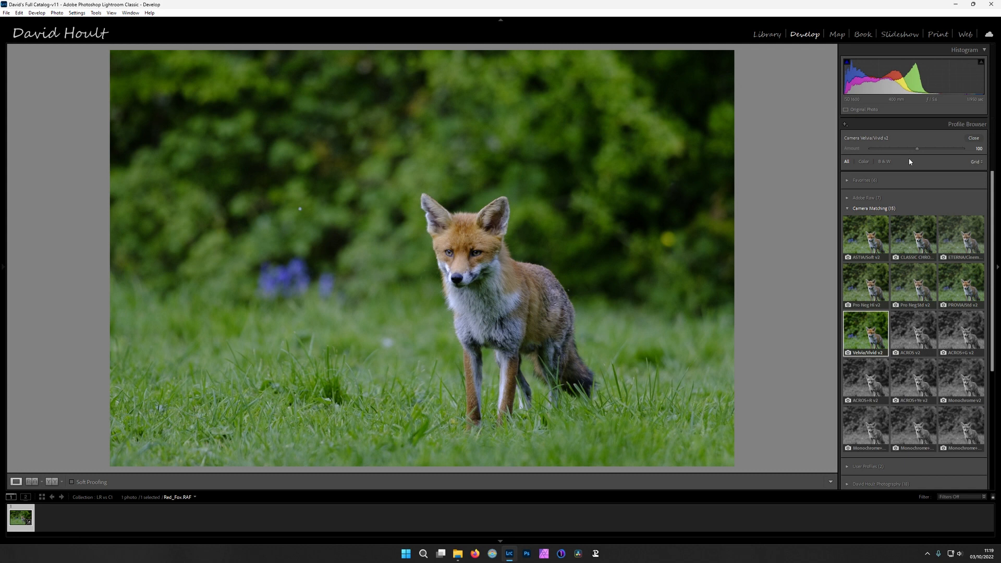
{"action": "left_click", "coordinate": [973, 139]}
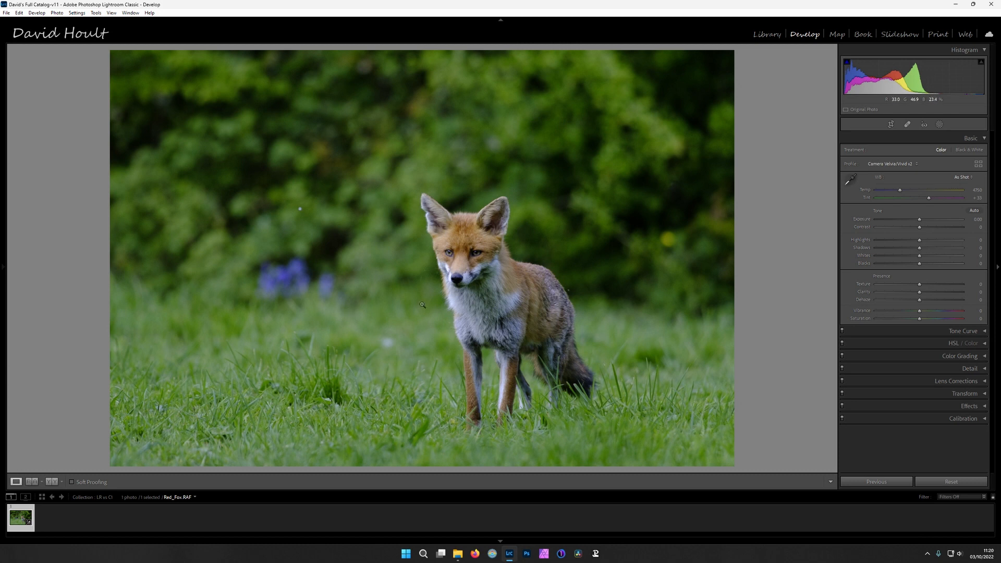
Examine the fox's face, legs and the surrounding grass up close for detail and noise
{"action": "left_click", "coordinate": [468, 254]}
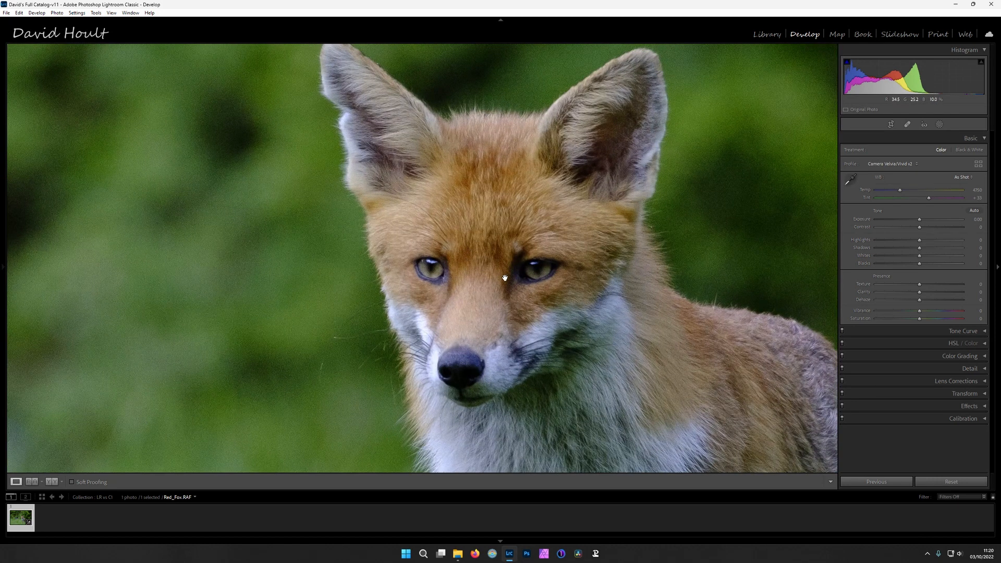
{"action": "left_click", "coordinate": [505, 278]}
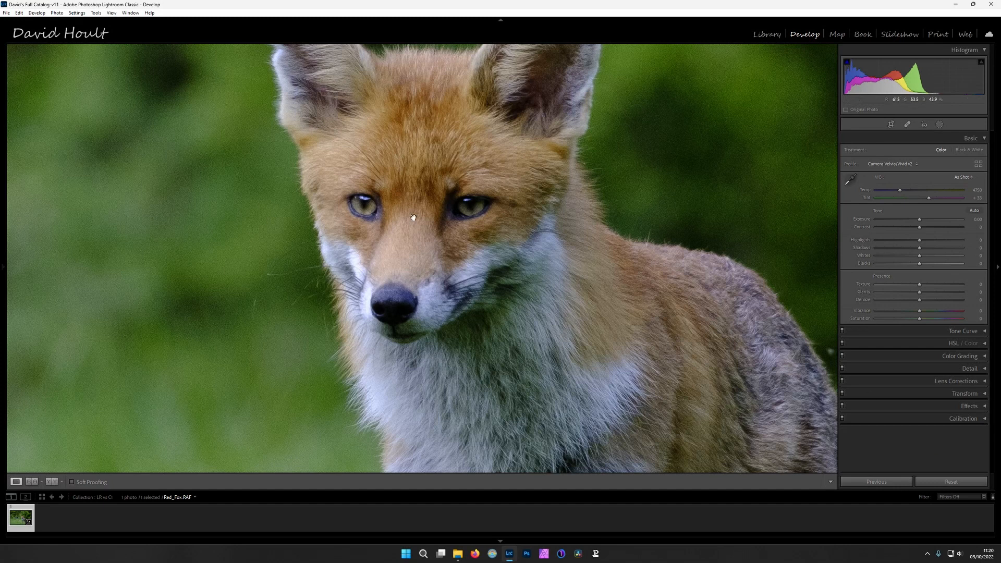
{"action": "left_click_drag", "start_coordinate": [540, 331], "coordinate": [419, 238]}
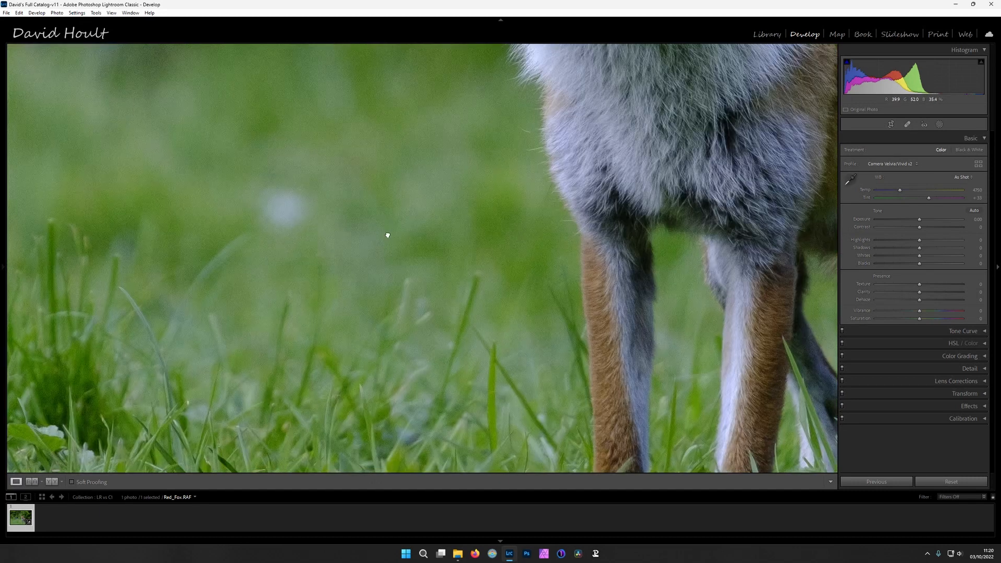
{"action": "left_click_drag", "start_coordinate": [386, 235], "coordinate": [464, 31]}
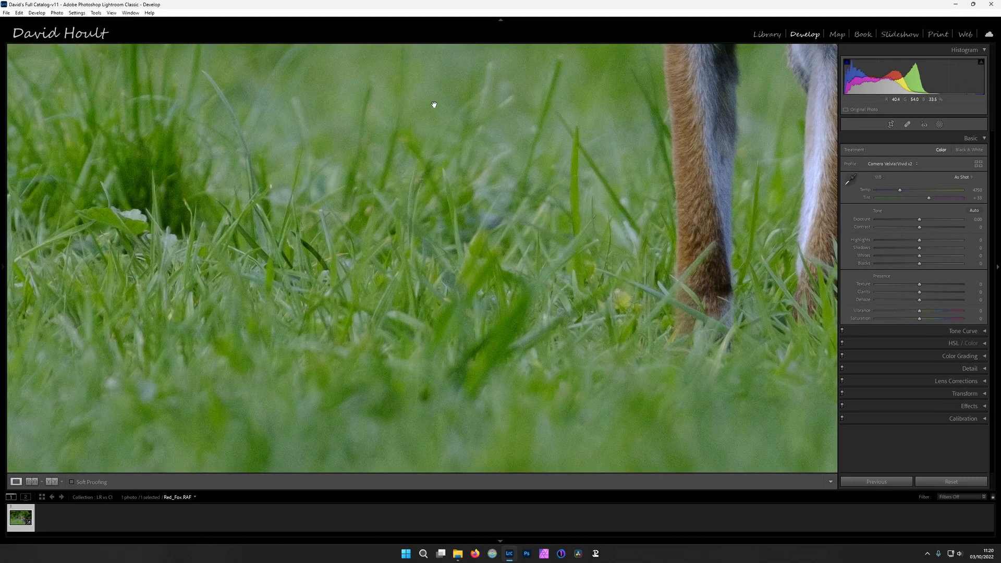
{"action": "left_click_drag", "start_coordinate": [771, 279], "coordinate": [279, 247]}
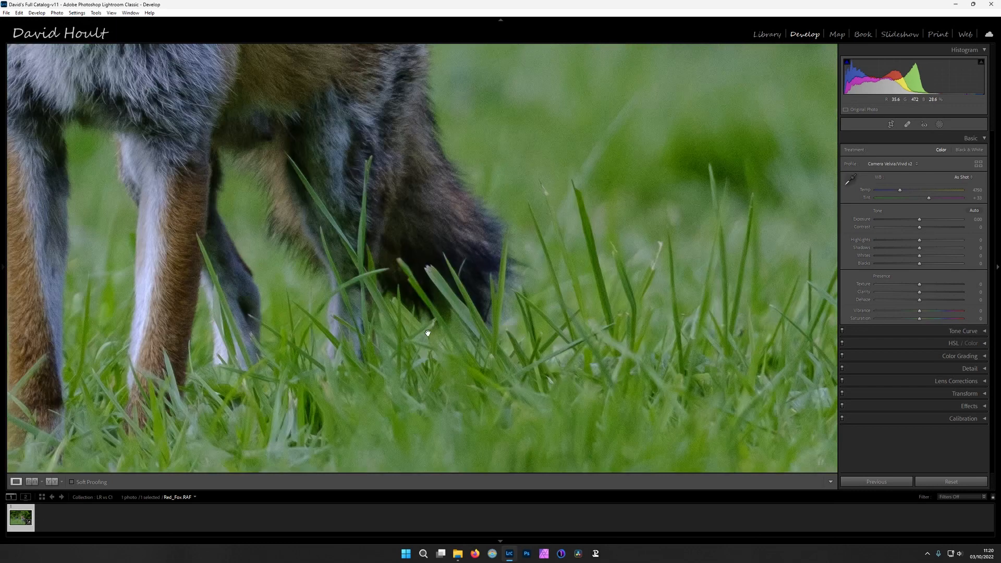
{"action": "left_click_drag", "start_coordinate": [632, 299], "coordinate": [508, 344]}
{"action": "left_click", "coordinate": [510, 345]}
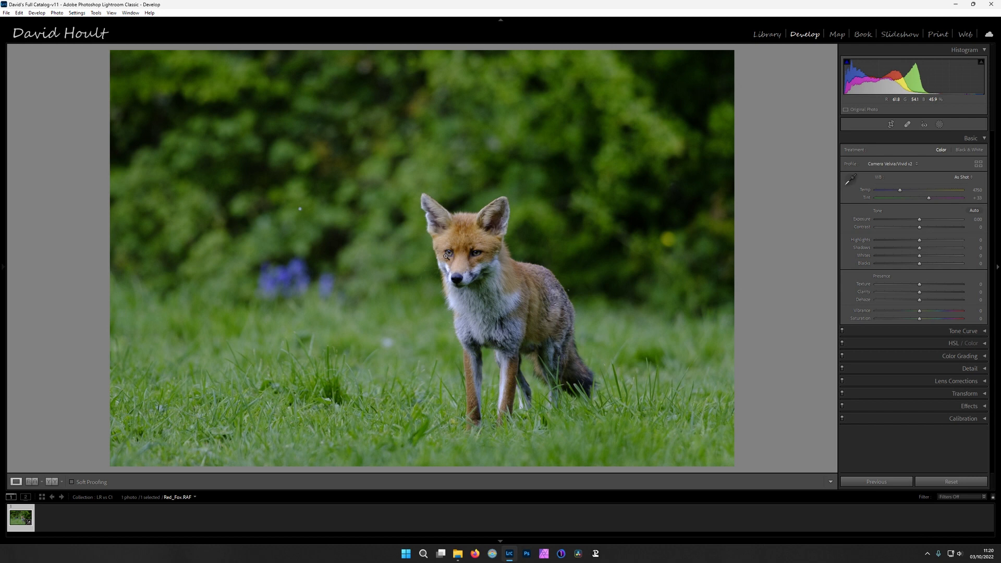
Create a Select Subject mask of the fox, and make an inverted duplicate of it for the background
{"action": "left_click", "coordinate": [938, 125]}
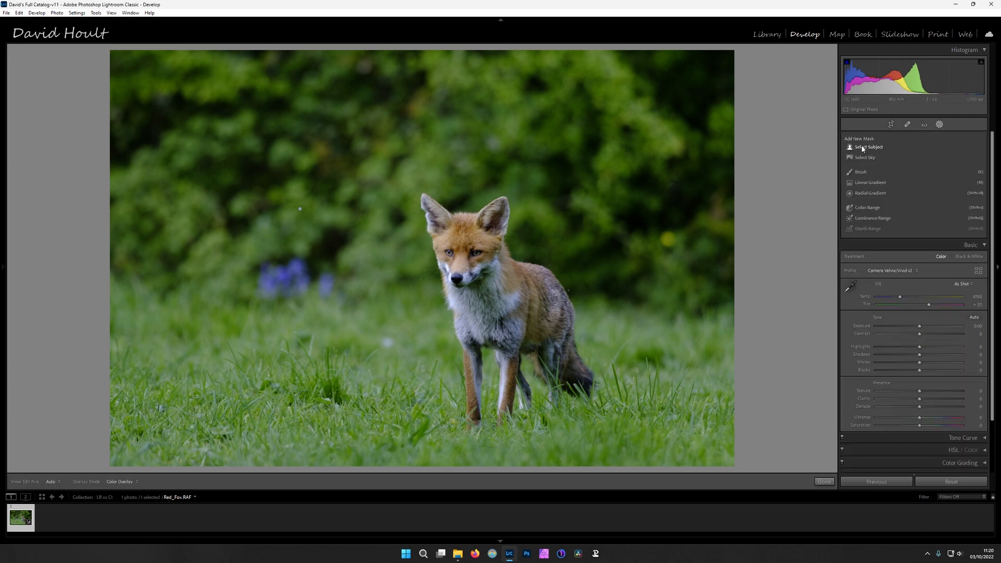
{"action": "left_click", "coordinate": [862, 148]}
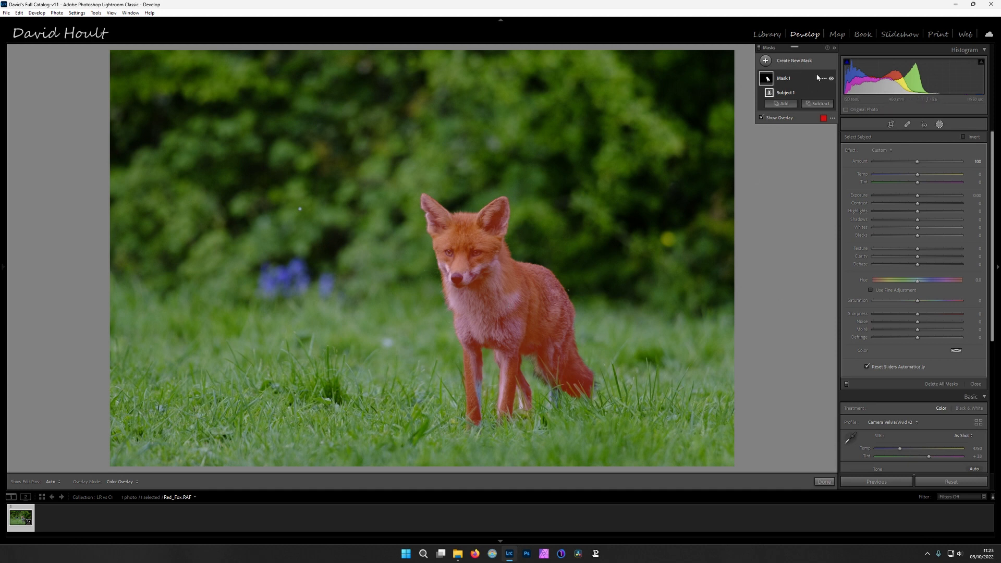
{"action": "left_click", "coordinate": [824, 80]}
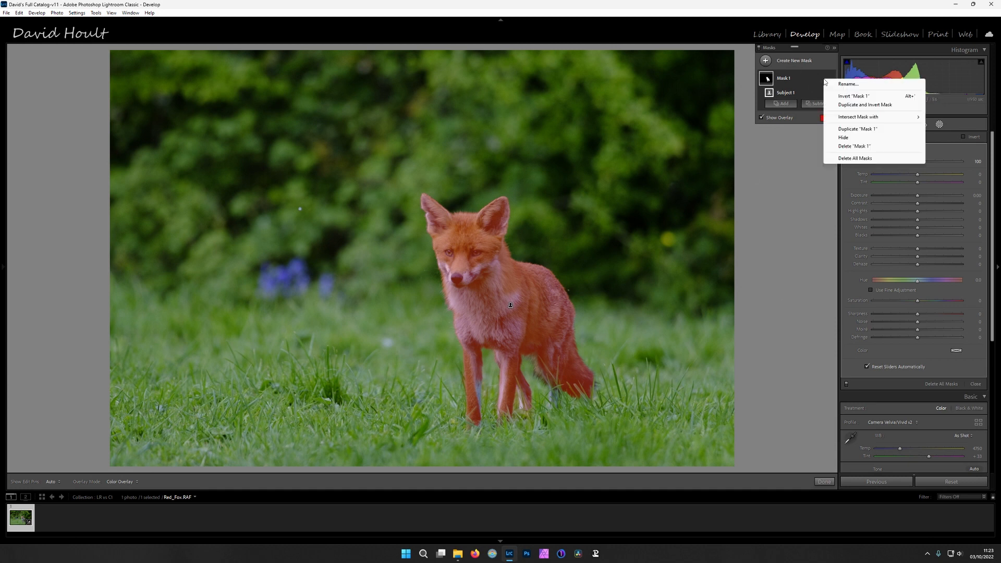
{"action": "left_click", "coordinate": [865, 104]}
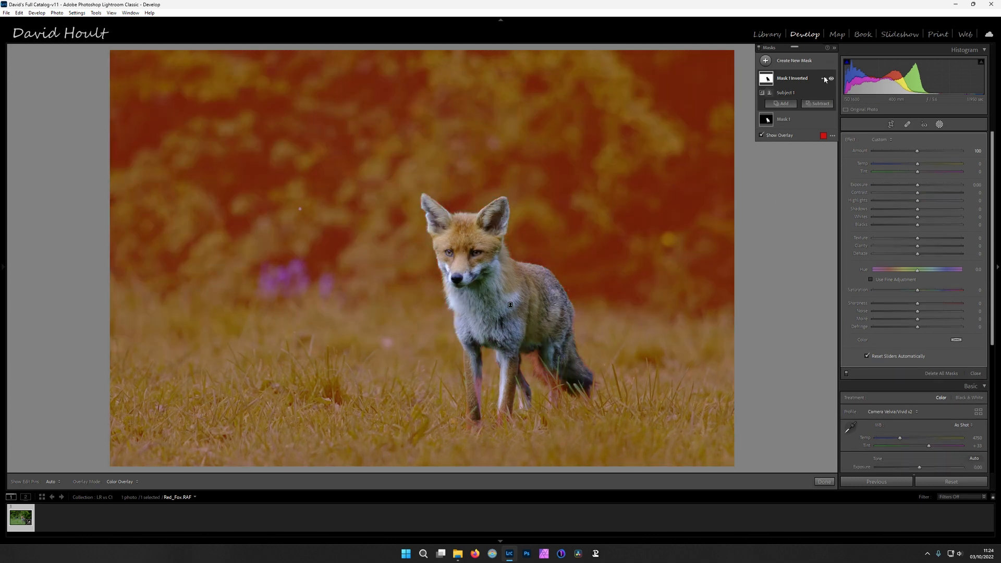
Duplicate the Mask 1 Inverted mask and hide the copy
{"action": "right_click", "coordinate": [825, 78]}
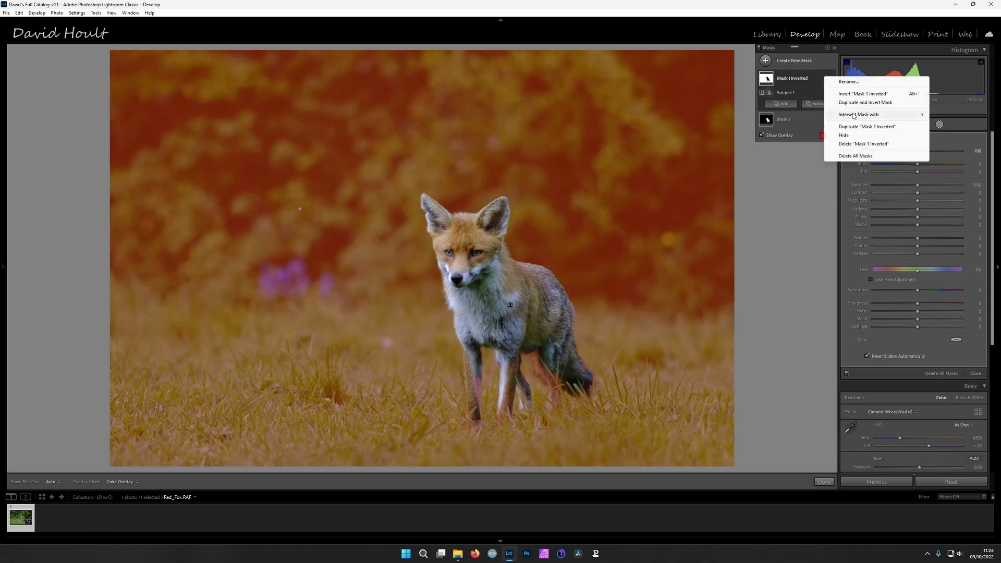
{"action": "left_click", "coordinate": [859, 130]}
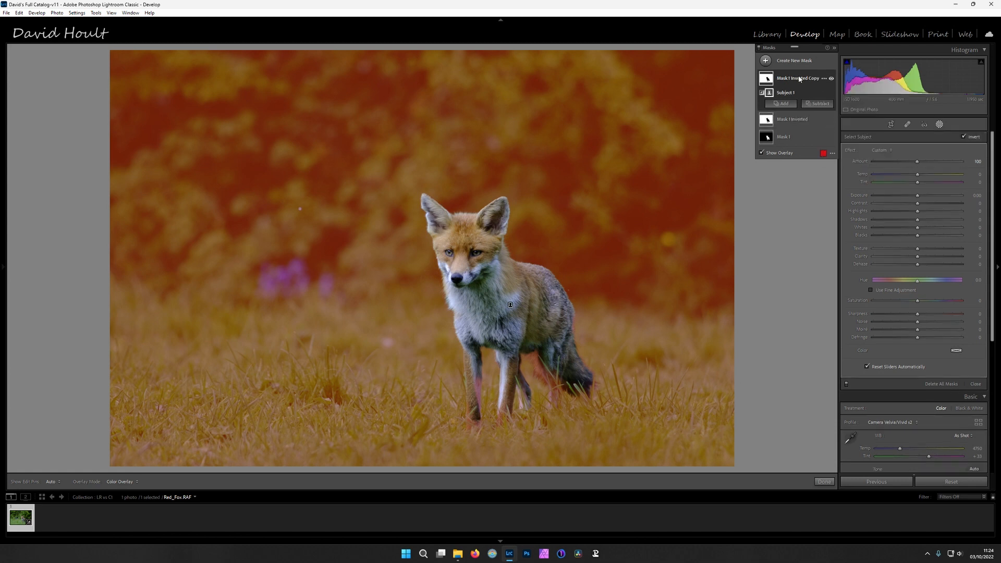
{"action": "left_click", "coordinate": [831, 79]}
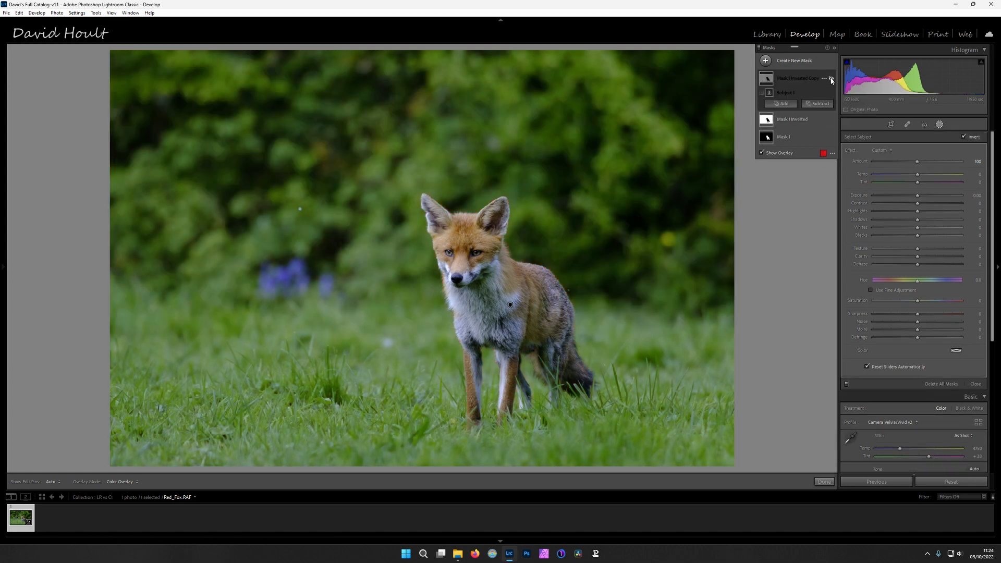
Intersect Mask 1 Inverted with a linear gradient that fades through the grass around the fox's legs, keeping the background above
{"action": "left_click", "coordinate": [803, 119]}
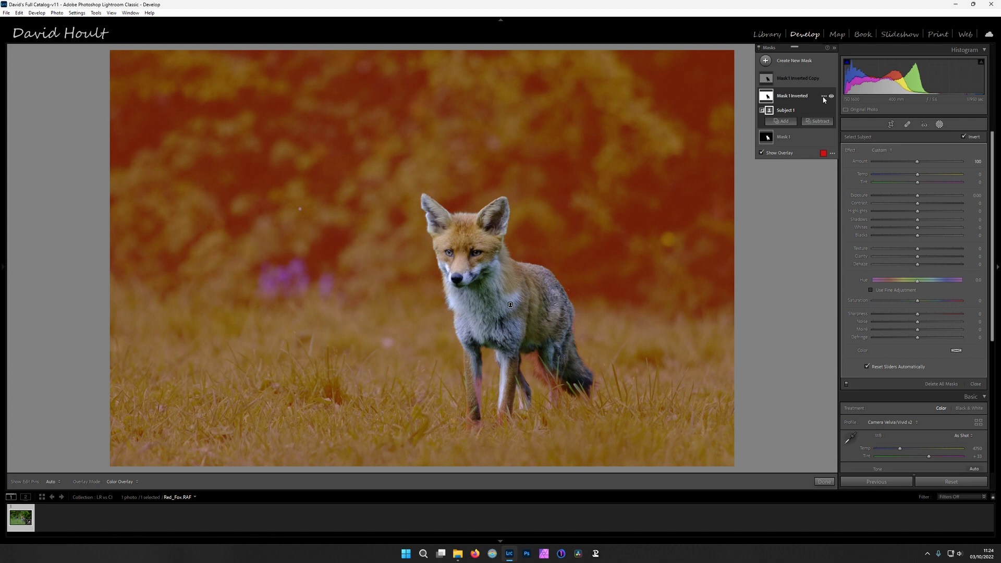
{"action": "left_click", "coordinate": [823, 98]}
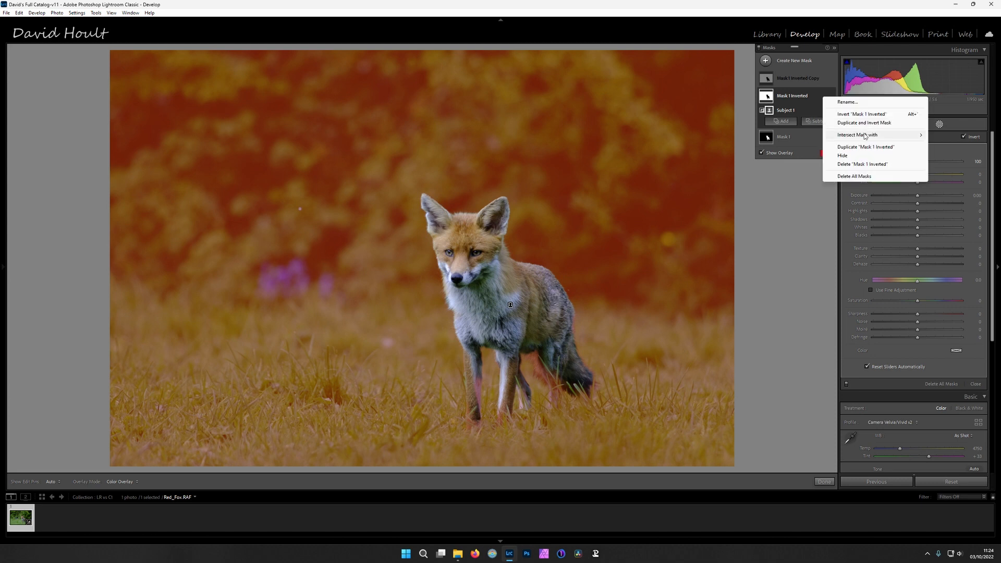
{"action": "mouse_move", "coordinate": [865, 135]}
{"action": "left_click", "coordinate": [789, 164]}
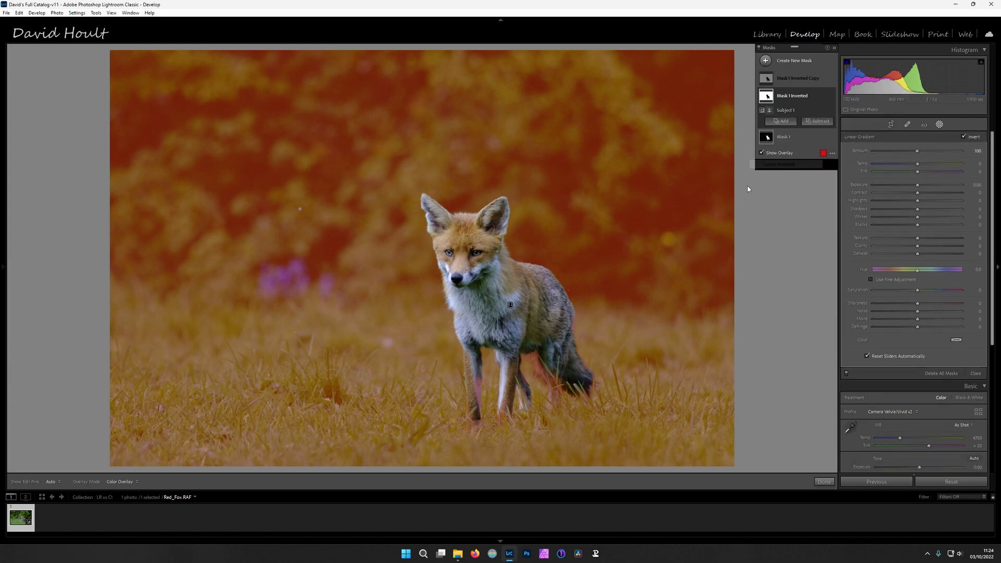
{"action": "left_click_drag", "start_coordinate": [414, 308], "coordinate": [413, 383]}
Adjust the background mask: Exposure −0.40, Contrast 2, Highlights −3, Shadows −12, Blacks −6, Texture −53, Sharpness −24 and Noise 62
{"action": "left_click_drag", "start_coordinate": [920, 197], "coordinate": [917, 197]}
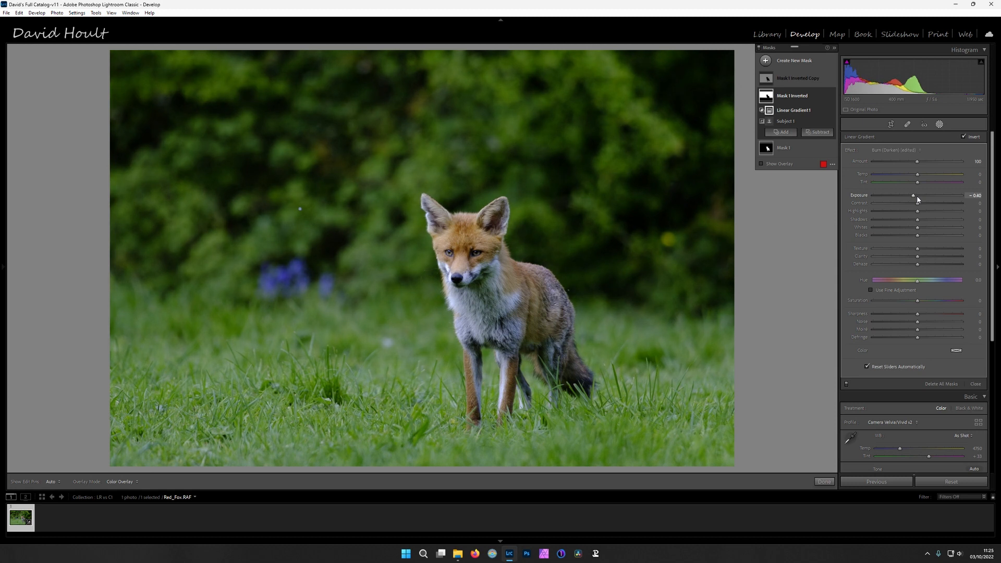
{"action": "left_click_drag", "start_coordinate": [919, 223], "coordinate": [918, 223]}
{"action": "left_click_drag", "start_coordinate": [918, 236], "coordinate": [919, 205]}
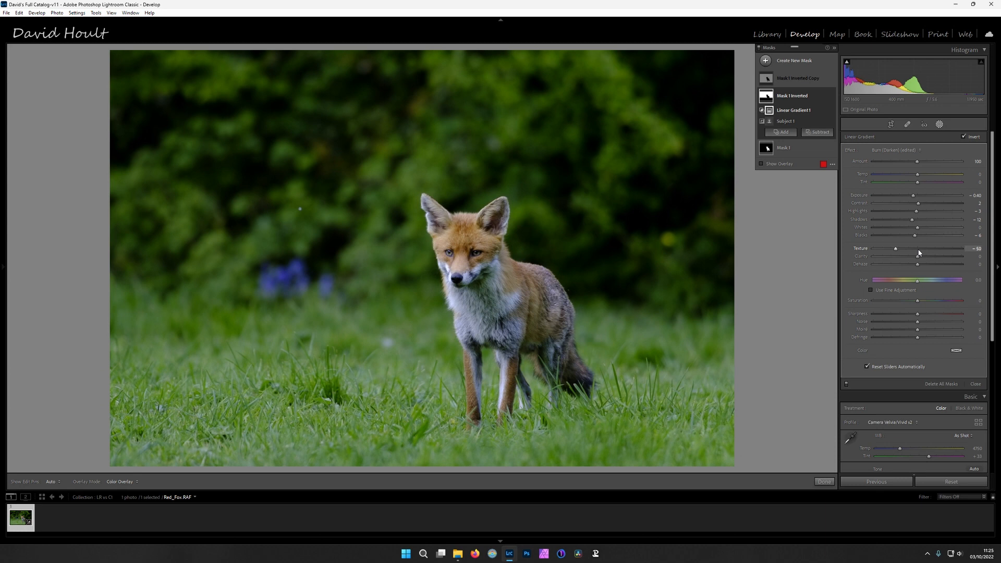
{"action": "mouse_move", "coordinate": [917, 322]}
{"action": "left_mouse_down"}
{"action": "mouse_move", "coordinate": [944, 322]}
{"action": "mouse_move", "coordinate": [913, 316]}
{"action": "left_mouse_up"}
Toggle the visibility of the background gradient and its mask to compare the photo before and after
{"action": "left_click", "coordinate": [831, 111]}
{"action": "left_click", "coordinate": [832, 112]}
{"action": "left_click", "coordinate": [831, 96]}
{"action": "left_click", "coordinate": [832, 97]}
{"action": "left_click", "coordinate": [831, 96]}
{"action": "left_click", "coordinate": [831, 97]}
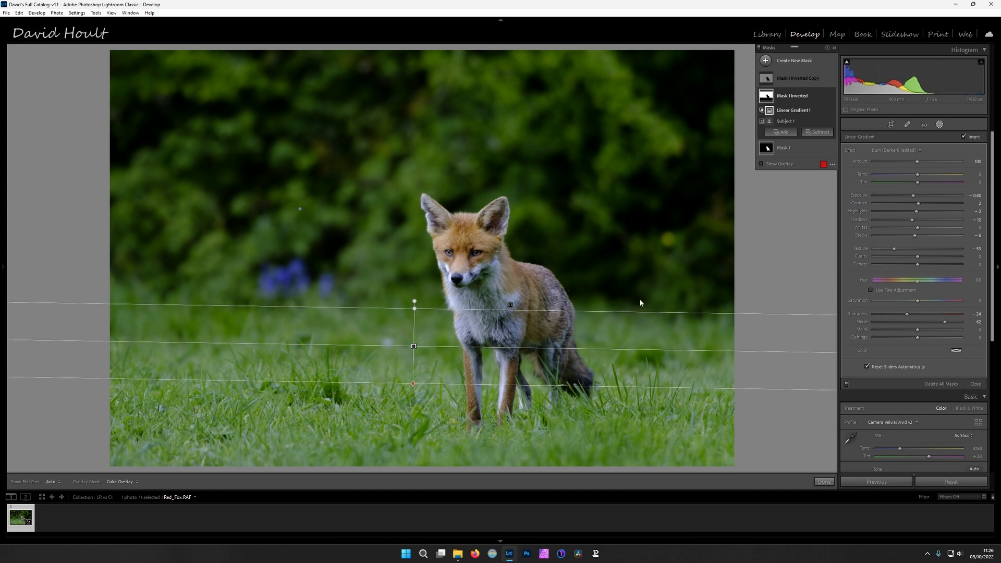
Intersect Mask 1 Inverted Copy with a linear gradient covering the foreground grass from the fox's feet down
{"action": "left_click", "coordinate": [824, 78]}
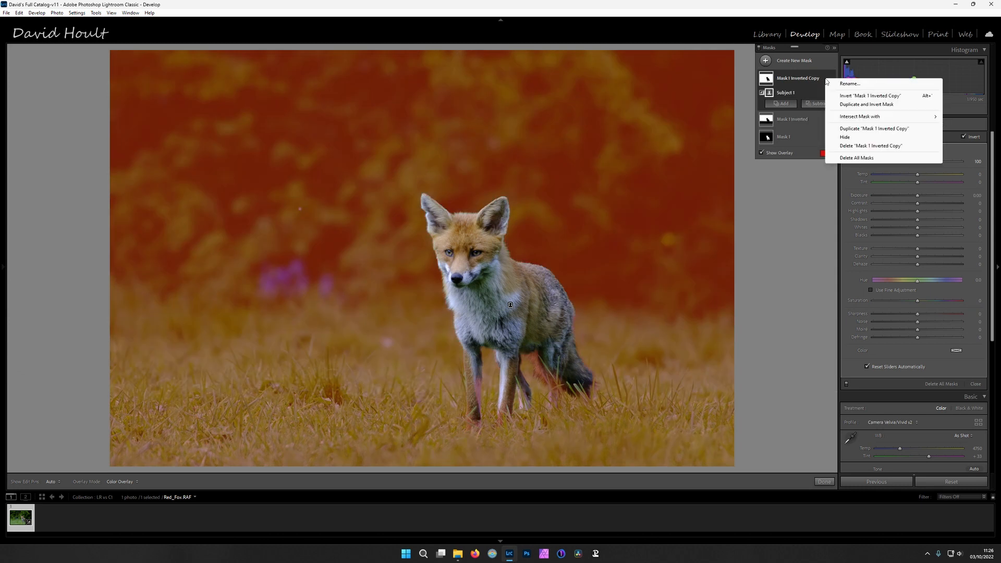
{"action": "mouse_move", "coordinate": [857, 117]}
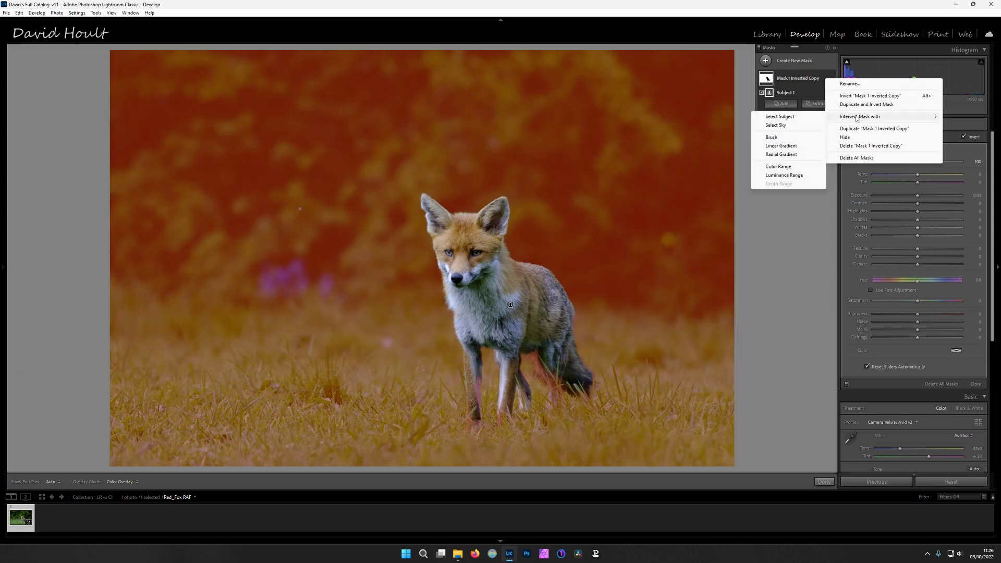
{"action": "left_click", "coordinate": [780, 146]}
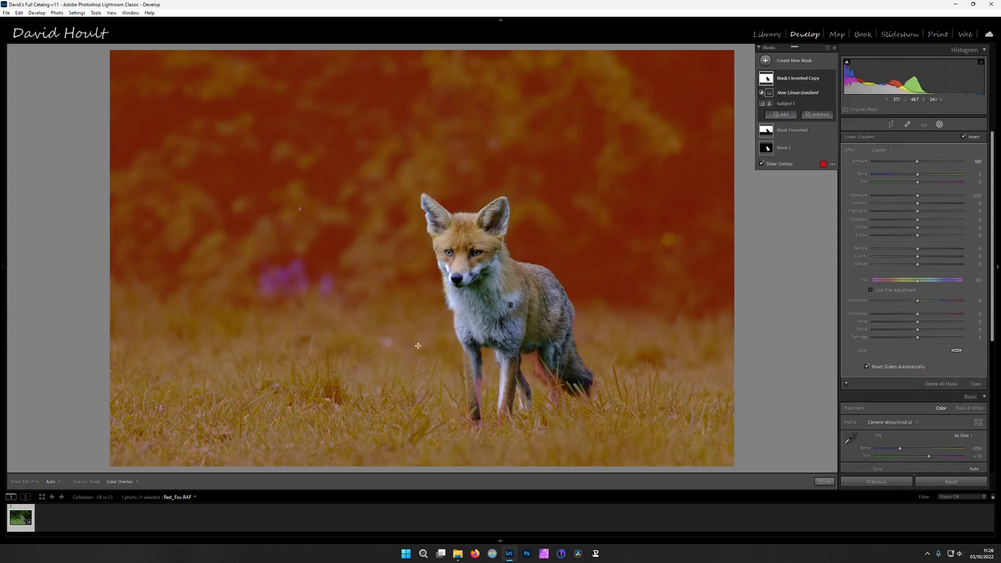
{"action": "left_click_drag", "start_coordinate": [418, 345], "coordinate": [415, 408]}
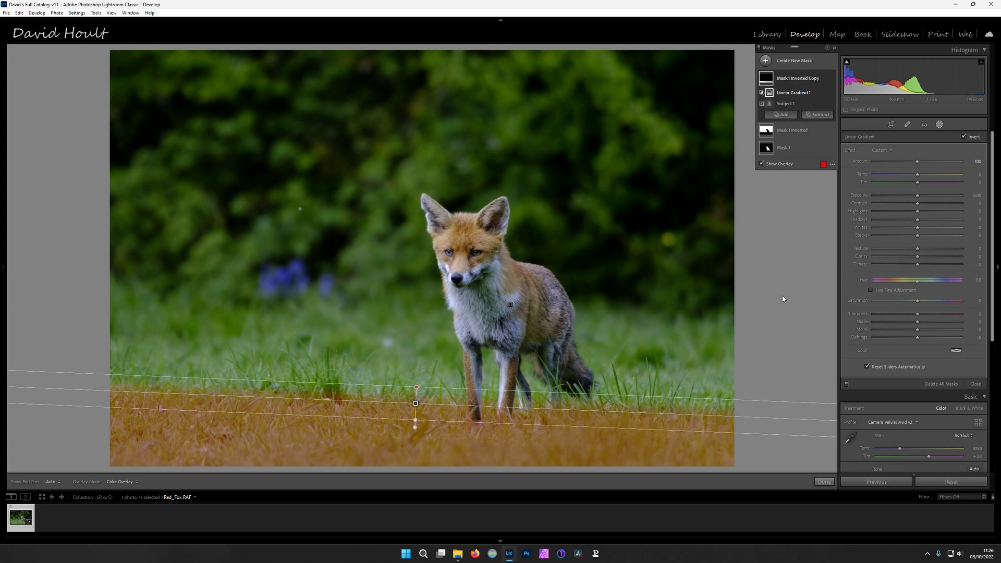
Adjust the foreground mask: Exposure −0.30, Highlights −8, Shadows −24, Blacks −10, Texture −49, Sharpness −13 and Noise 57
{"action": "left_click_drag", "start_coordinate": [919, 196], "coordinate": [917, 197]}
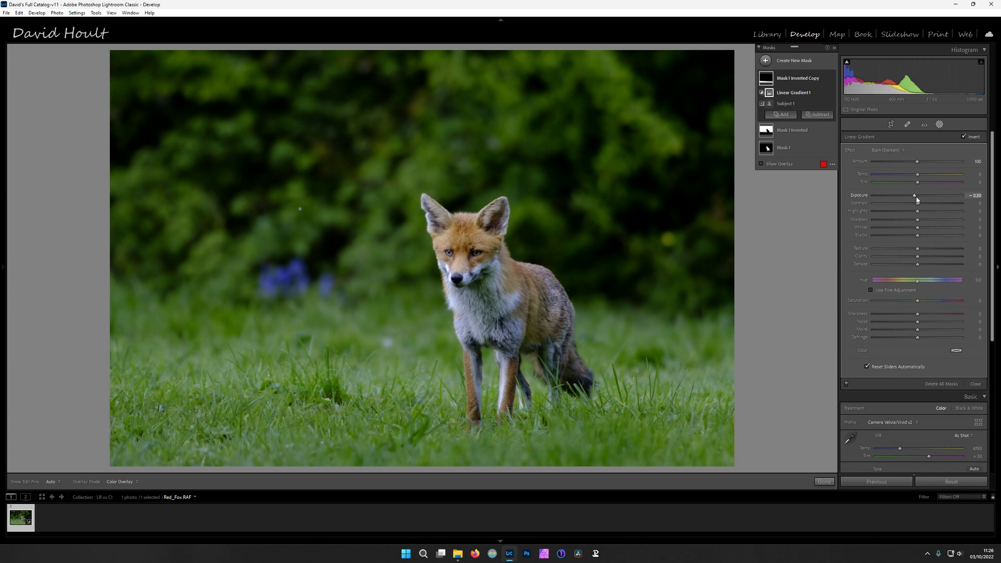
{"action": "left_click_drag", "start_coordinate": [918, 211], "coordinate": [914, 235]}
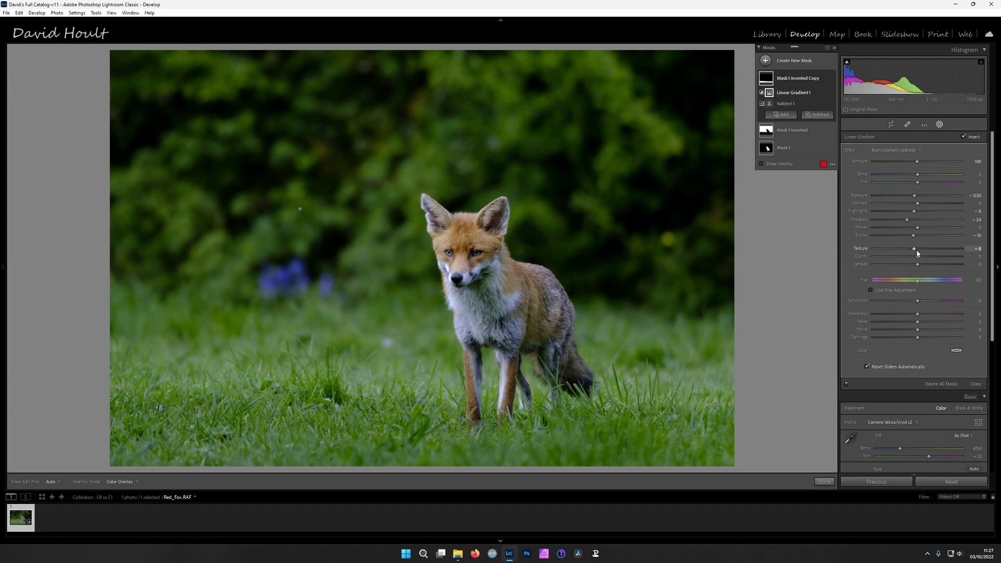
{"action": "left_click_drag", "start_coordinate": [900, 248], "coordinate": [895, 248]}
{"action": "left_click_drag", "start_coordinate": [917, 314], "coordinate": [913, 314]}
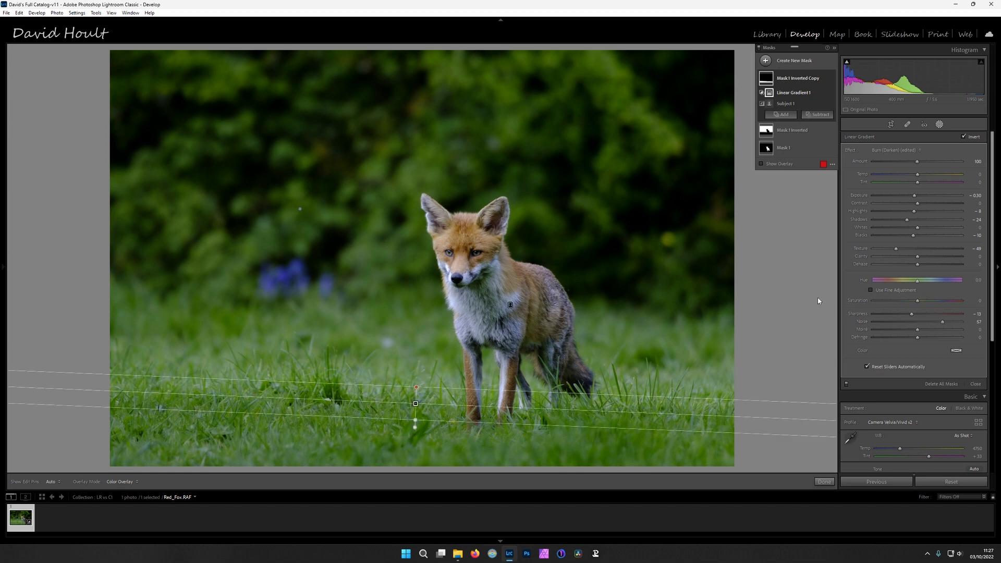
Adjust Mask 1 covering the fox: Temp 6, Exposure 0.20, Contrast 5, Highlights 3, Shadows 23 and Whites 11
{"action": "left_click", "coordinate": [760, 51]}
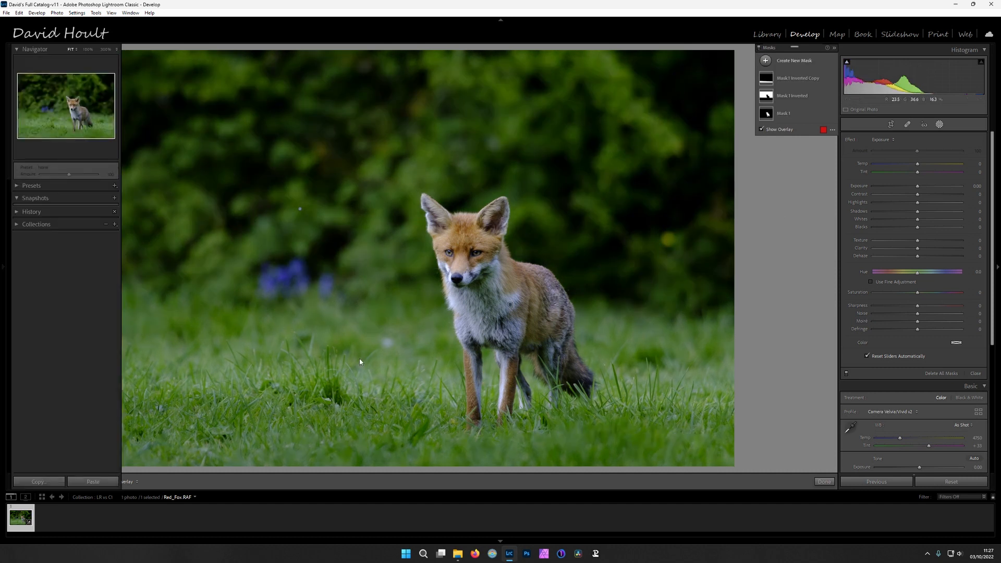
{"action": "left_click", "coordinate": [783, 114]}
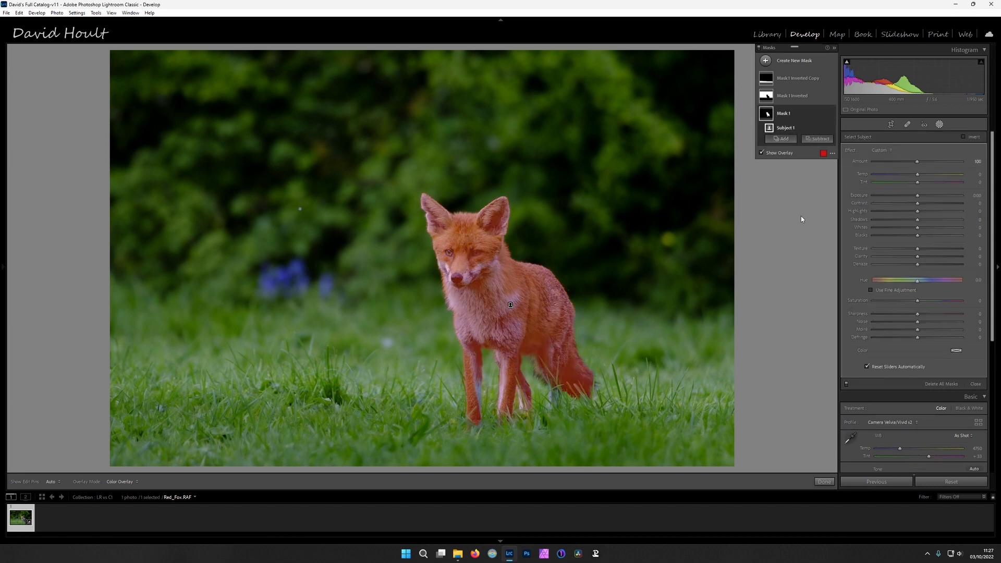
{"action": "left_click_drag", "start_coordinate": [917, 195], "coordinate": [917, 196]}
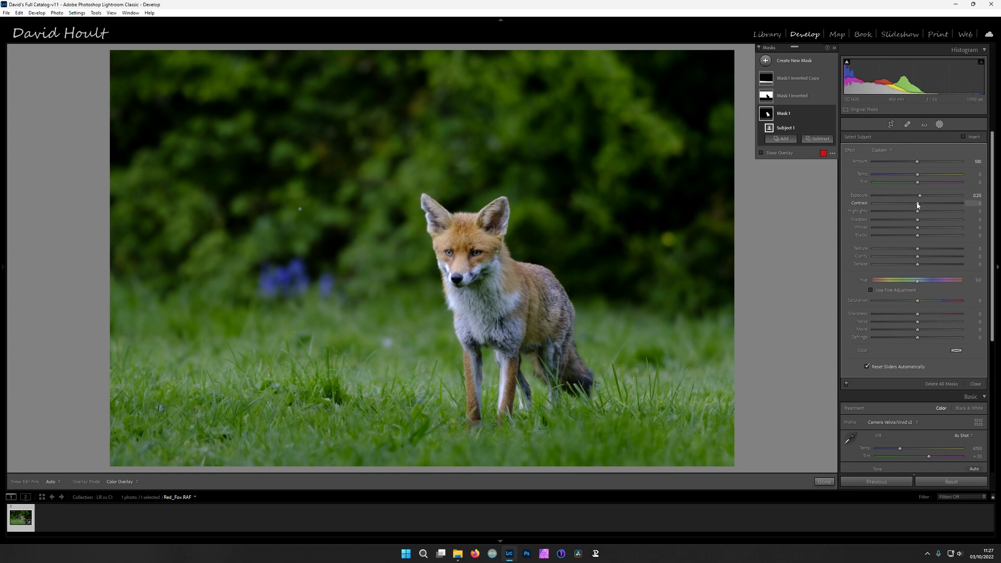
{"action": "key", "text": "Up"}
{"action": "key", "text": "Up"}
{"action": "key", "text": "Up"}
{"action": "key", "text": "Up"}
{"action": "key", "text": "Up"}
{"action": "key", "text": "Up"}
{"action": "key", "text": "Up"}
{"action": "key", "text": "Up"}
{"action": "key", "text": "Up"}
{"action": "key", "text": "Up"}
{"action": "key", "text": "Up"}
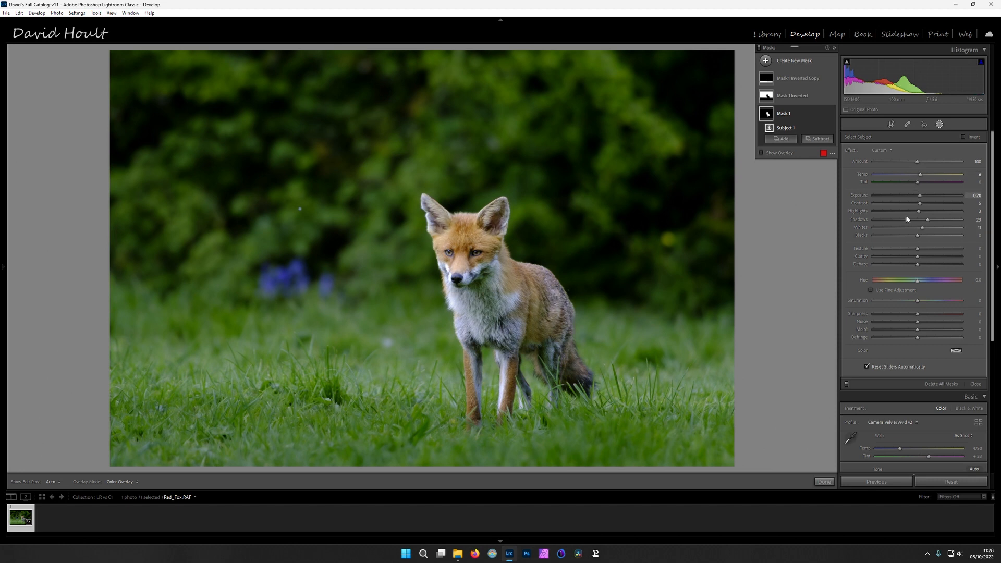
Refine the fox mask with Texture 13, Sharpness 4, Noise 15 and Exposure 0.40, and leave masking
{"action": "left_click", "coordinate": [470, 268]}
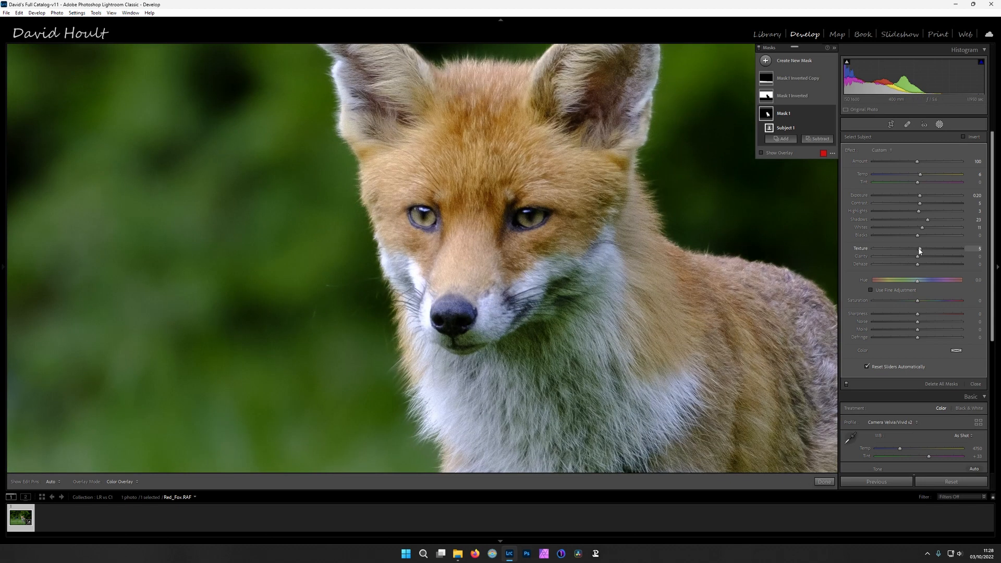
{"action": "left_click_drag", "start_coordinate": [919, 250], "coordinate": [921, 251]}
{"action": "key", "text": "z"}
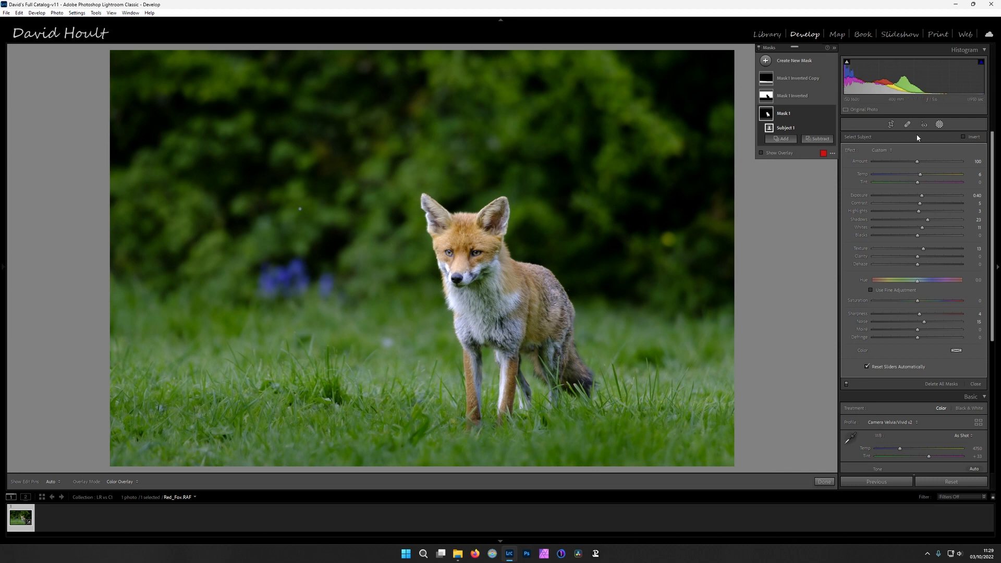
{"action": "left_click", "coordinate": [941, 126]}
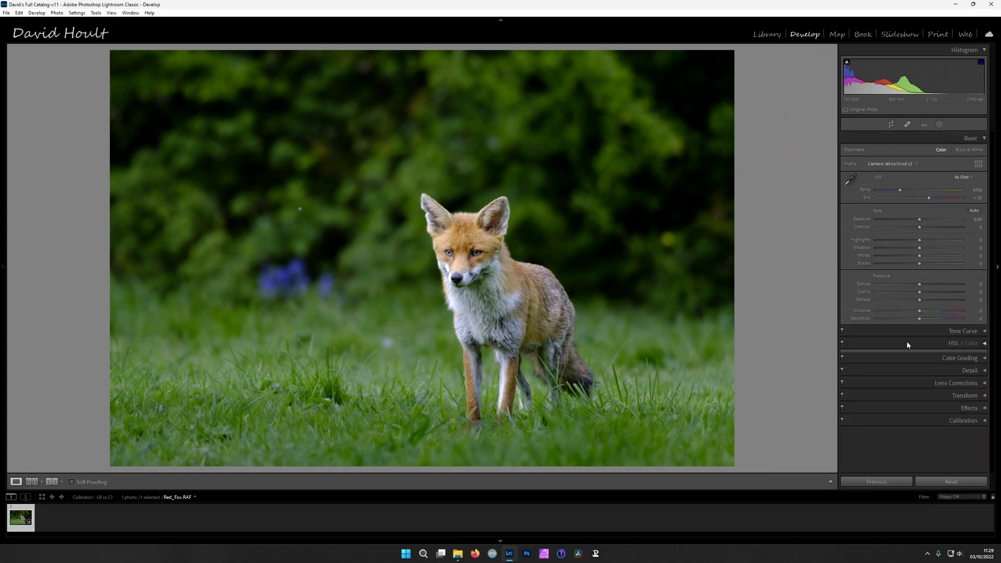
Brighten and enrich the fox's coat in HSL: Saturation Orange +14 and Yellow +12, Luminance Orange +20 and Yellow +21
{"action": "left_click", "coordinate": [907, 345]}
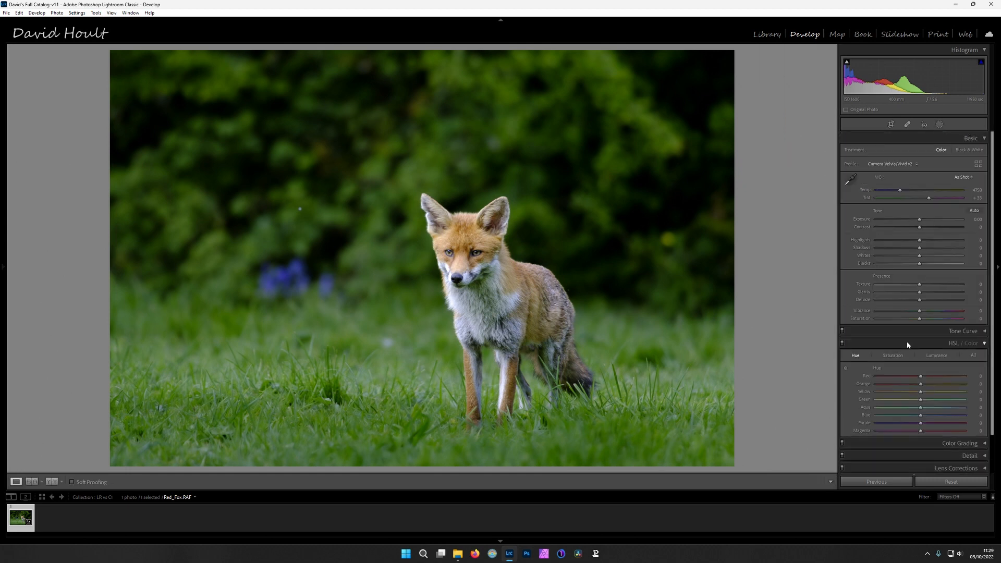
{"action": "left_click", "coordinate": [894, 356]}
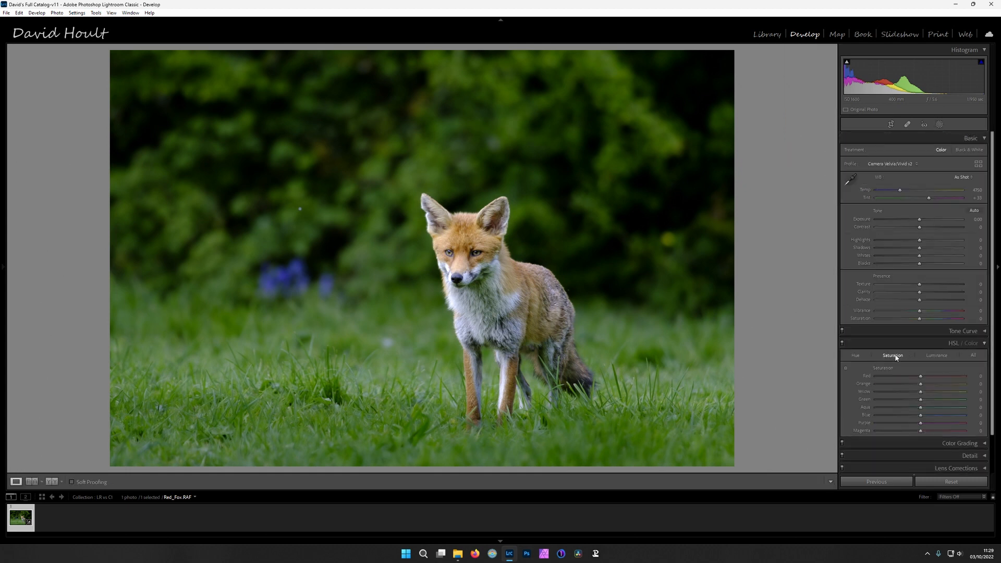
{"action": "left_click", "coordinate": [973, 355]}
{"action": "left_click", "coordinate": [845, 263]}
{"action": "mouse_move", "coordinate": [519, 280]}
{"action": "left_mouse_down"}
{"action": "mouse_move", "coordinate": [535, 294]}
{"action": "mouse_move", "coordinate": [535, 281]}
{"action": "left_mouse_up"}
{"action": "key", "text": "ctrl+alt+shift+l"}
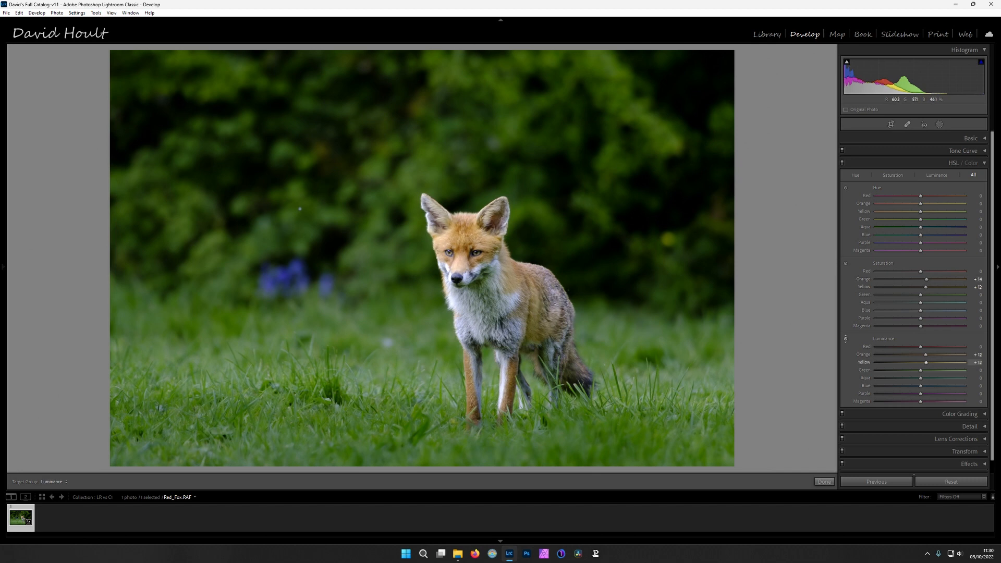
{"action": "left_click_drag", "start_coordinate": [535, 280], "coordinate": [534, 278]}
Reduce the HSL Saturation of Green to −8 and Aqua to −3 using targeted adjustment
{"action": "key", "text": "ctrl+alt+shift+s"}
{"action": "left_click_drag", "start_coordinate": [484, 291], "coordinate": [483, 297]}
{"action": "key", "text": "ctrl+alt+shift+n"}
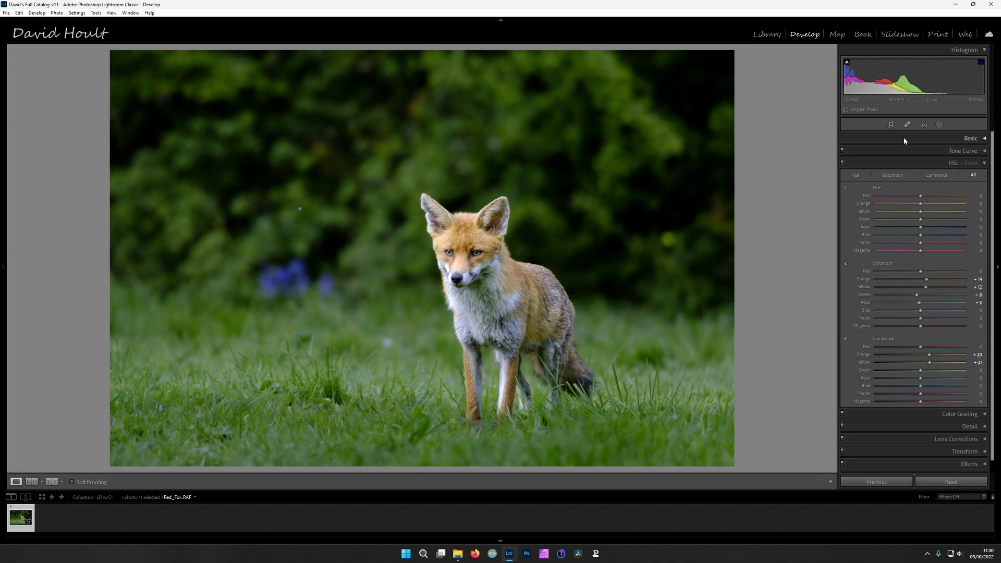
Set the overall Exposure to +0.10 and heal the small bright spot in the foliage above the bluebells
{"action": "left_click", "coordinate": [903, 137]}
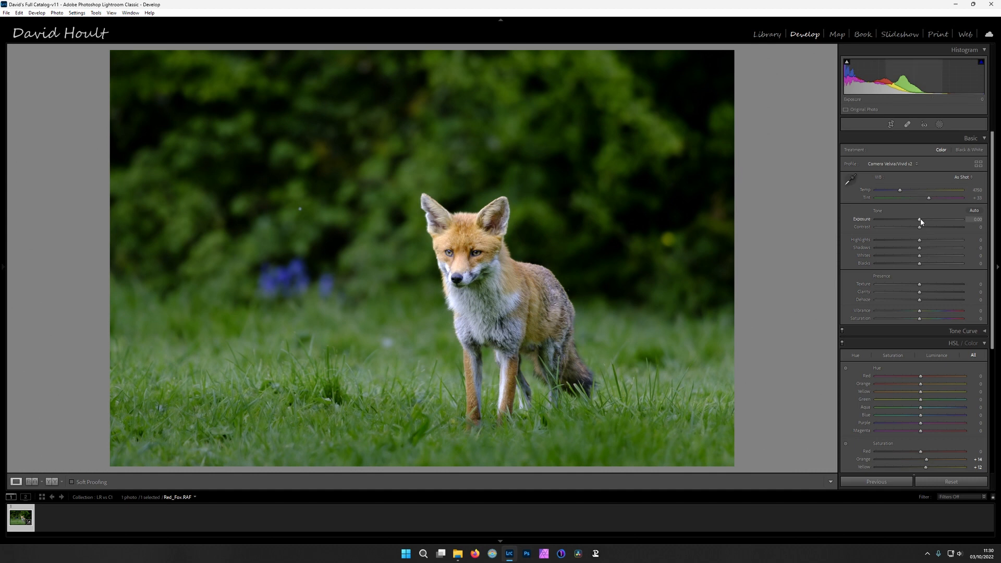
{"action": "scroll", "coordinate": [921, 222], "scroll_direction": "up", "scroll_amount": 1}
{"action": "left_click", "coordinate": [907, 124]}
{"action": "left_click", "coordinate": [299, 210]}
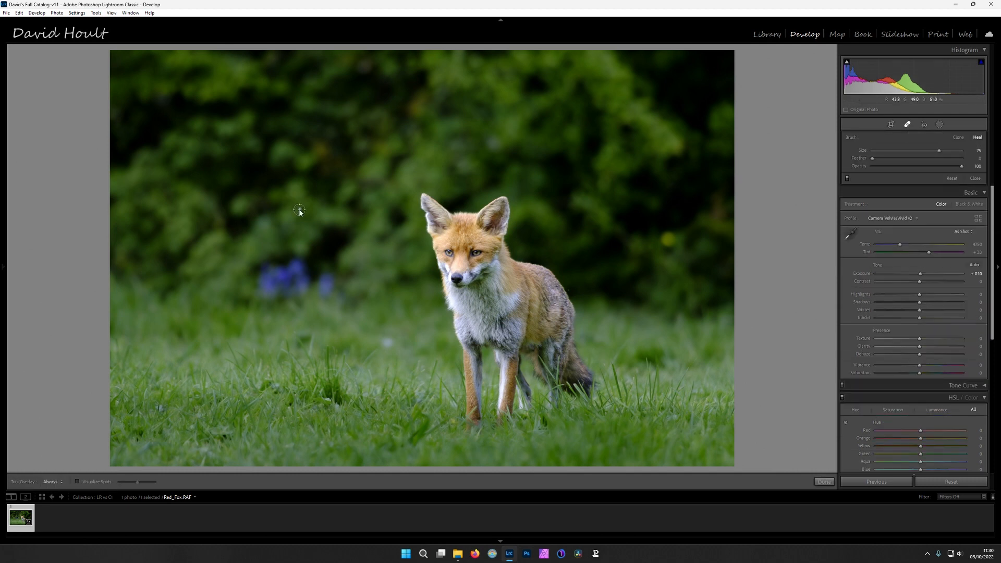
{"action": "left_click", "coordinate": [907, 125]}
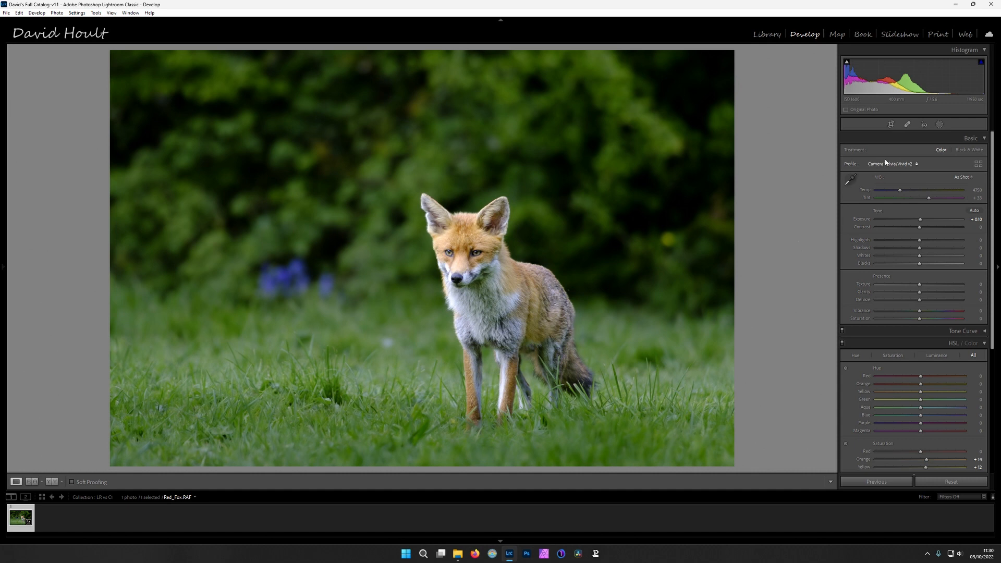
Create a new brush mask painted over both of the fox's eyes, and hide its overlay
{"action": "left_click", "coordinate": [458, 246]}
{"action": "left_click", "coordinate": [939, 124]}
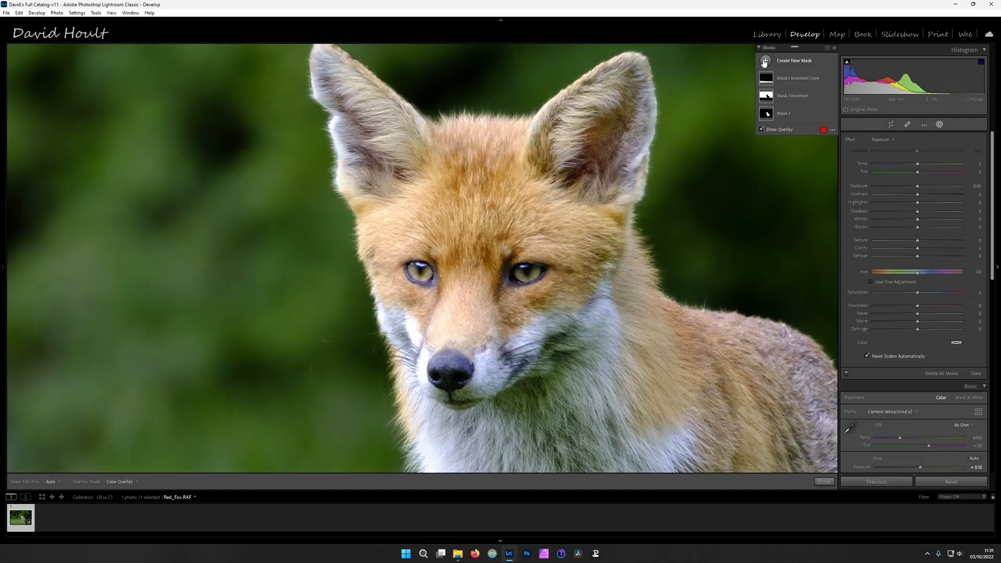
{"action": "left_click", "coordinate": [766, 60]}
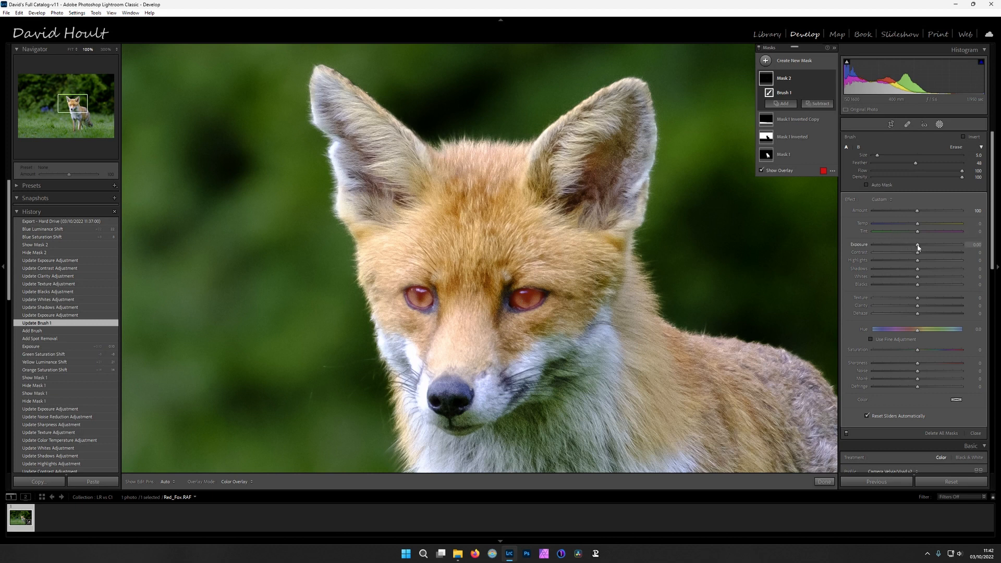
{"action": "key", "text": "o"}
Adjust the eye mask: Exposure 0.50, Contrast 6, Highlights −3, Shadows 4, Blacks −3, Texture 15, Clarity 4 and Saturation 5
{"action": "key", "text": "Up"}
{"action": "key", "text": "Up"}
{"action": "key", "text": "Up"}
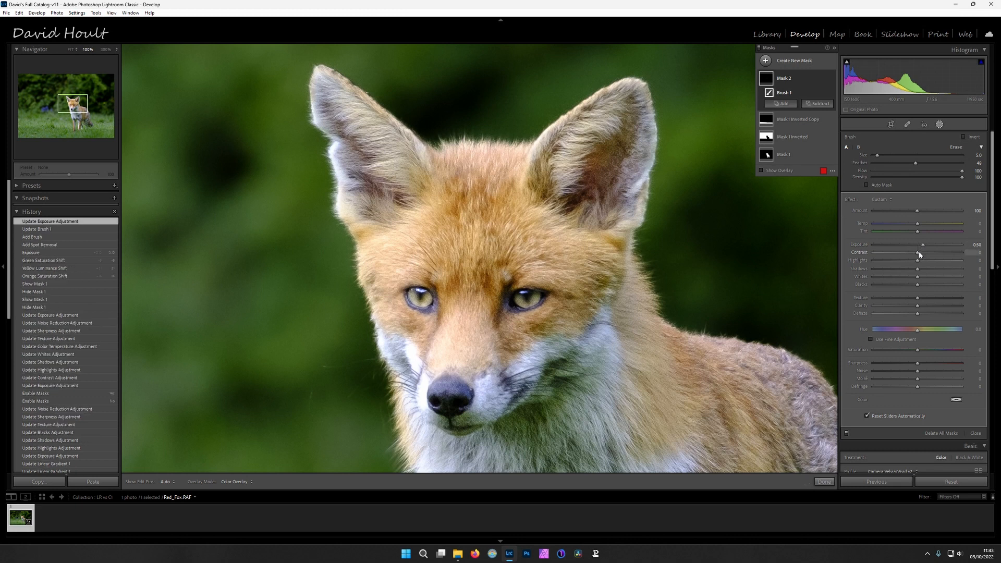
{"action": "key", "text": "Down"}
{"action": "key", "text": "Down"}
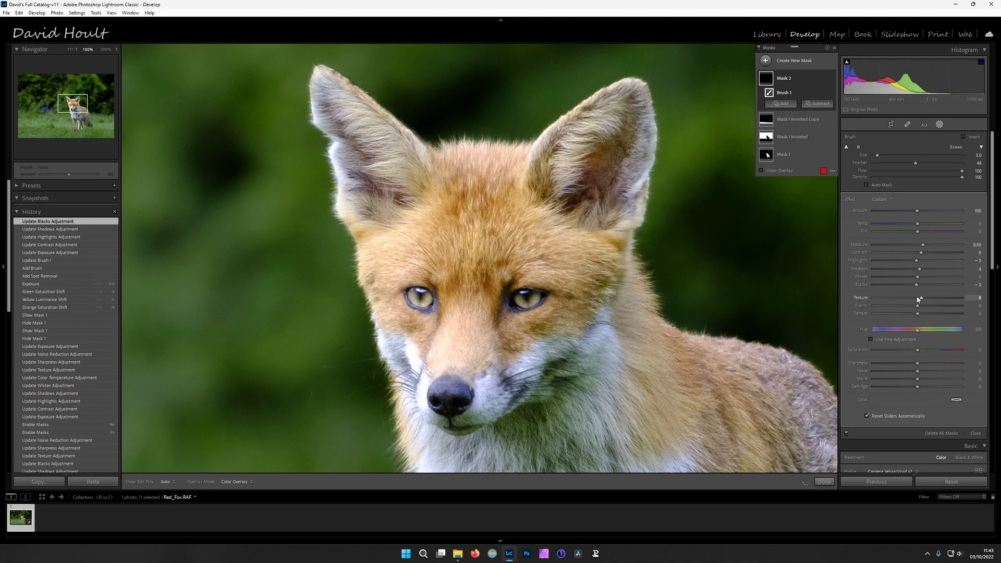
{"action": "key", "text": "Up"}
{"action": "key", "text": "Up"}
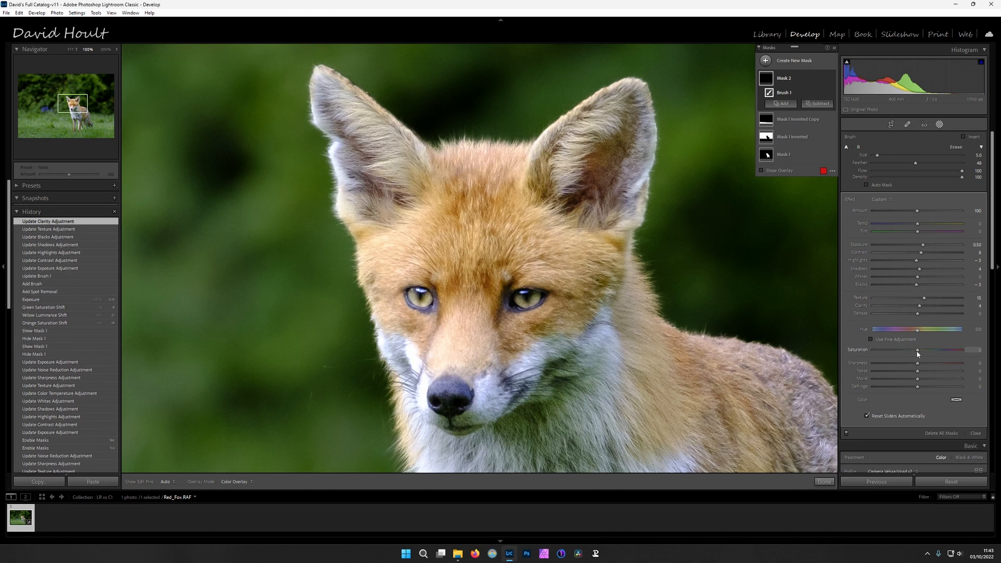
{"action": "left_click", "coordinate": [940, 124]}
Compare the whole photo before and after editing, and examine the fox's face, chest and legs at 100%
{"action": "left_click", "coordinate": [501, 280]}
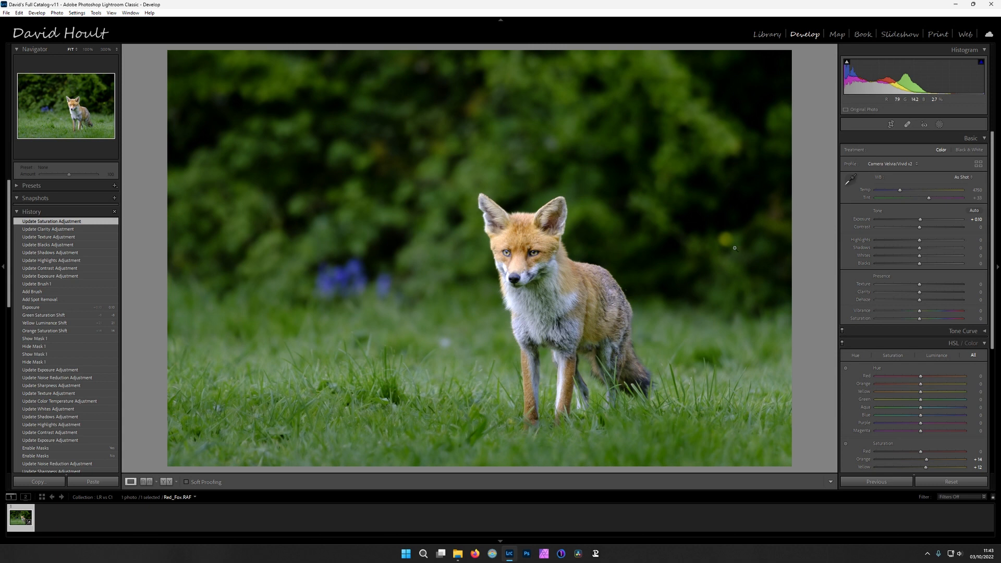
{"action": "key", "text": "backslash"}
{"action": "key", "text": "backslash"}
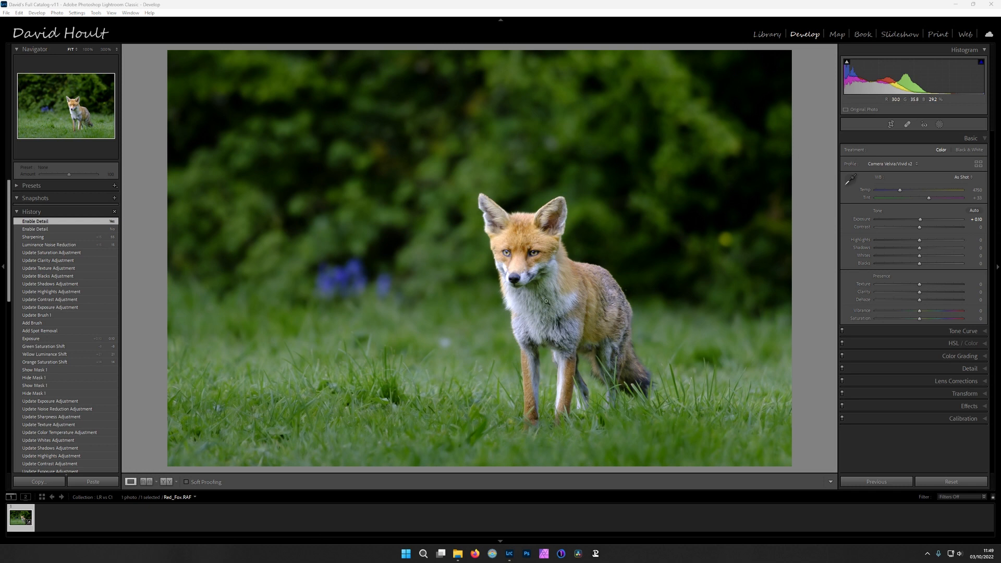
{"action": "left_click", "coordinate": [513, 257]}
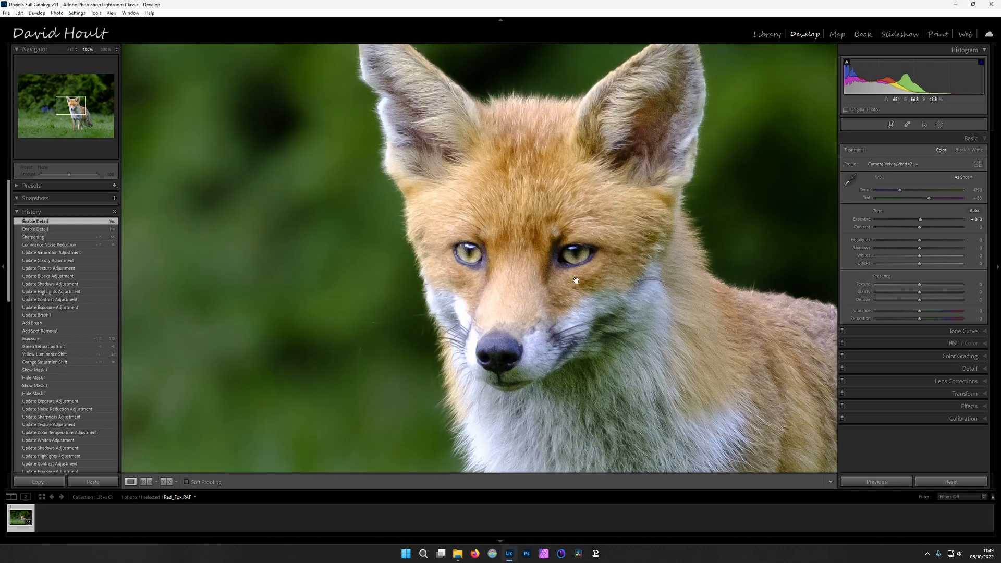
{"action": "left_click_drag", "start_coordinate": [580, 291], "coordinate": [516, 14]}
{"action": "left_click_drag", "start_coordinate": [461, 326], "coordinate": [493, 250]}
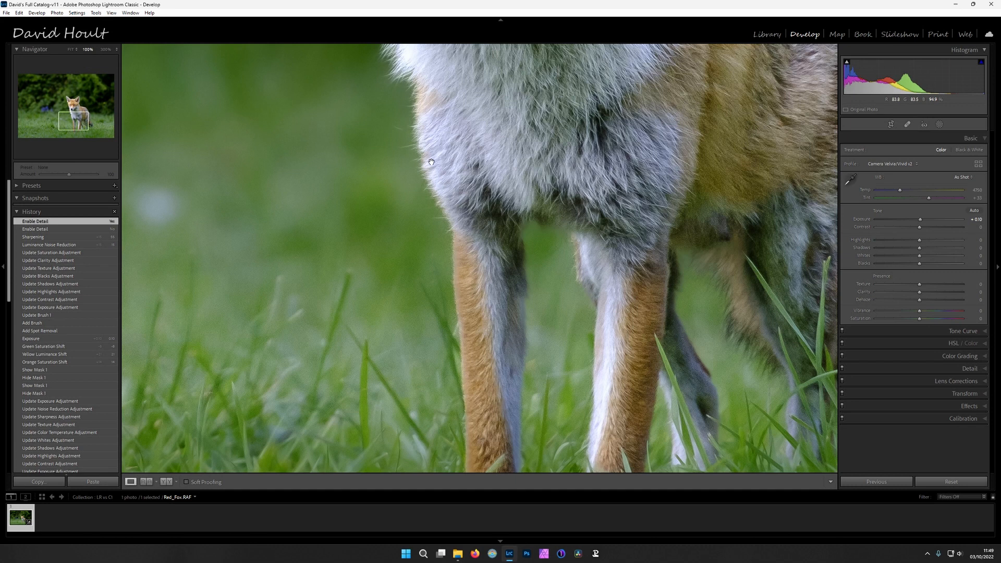
{"action": "left_click", "coordinate": [540, 121]}
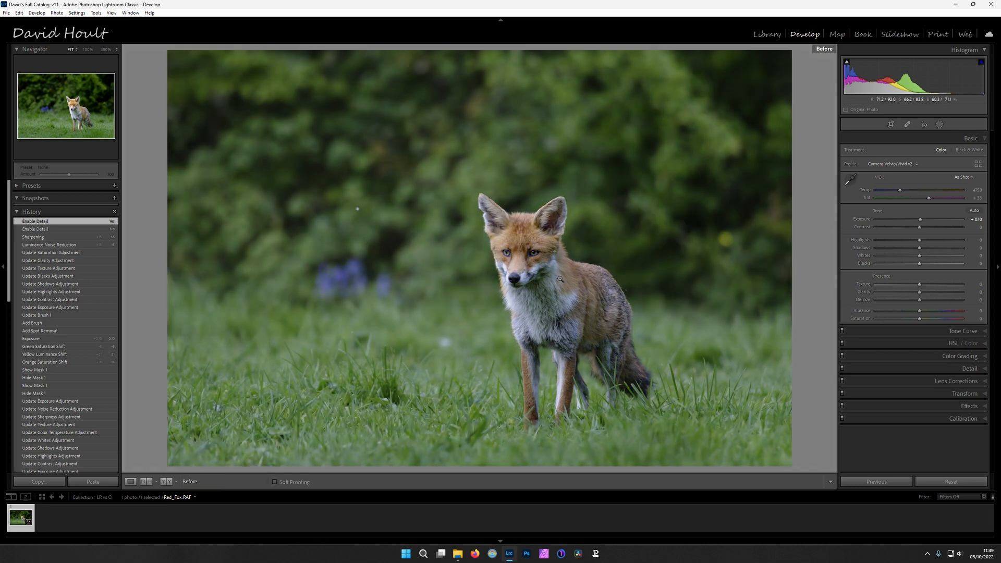
{"action": "key", "text": "backslash"}
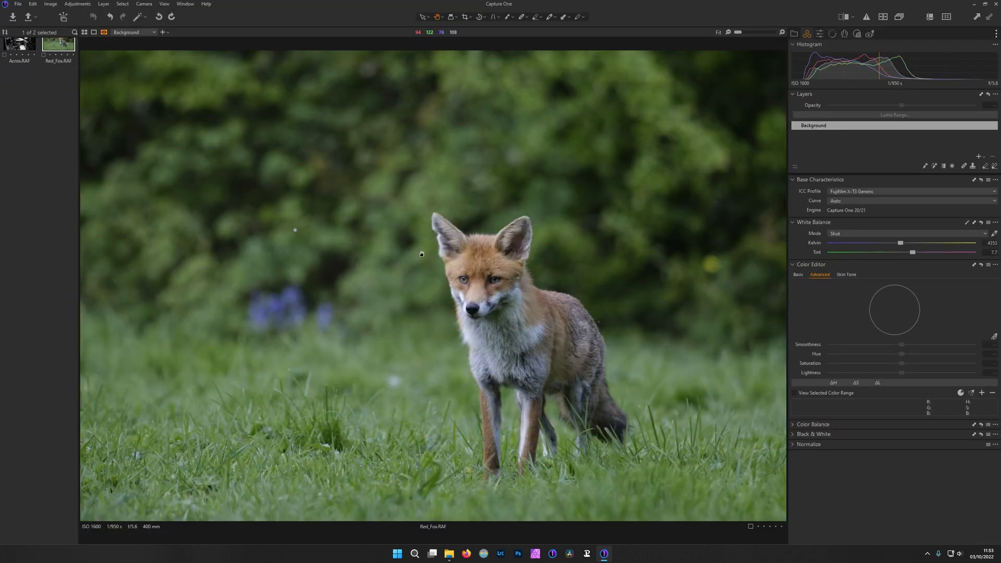
Switch to Capture One, apply the Fujifilm Velvia (VIVID) curve to Red_Fox.RAF and heal the bright spot in the background foliage
{"action": "left_click", "coordinate": [855, 203]}
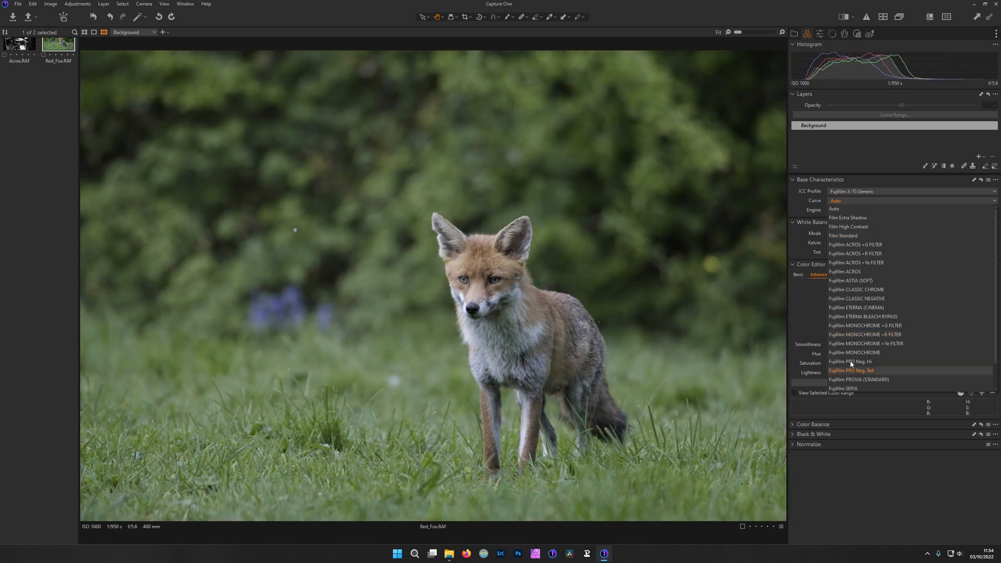
{"action": "left_click", "coordinate": [878, 373]}
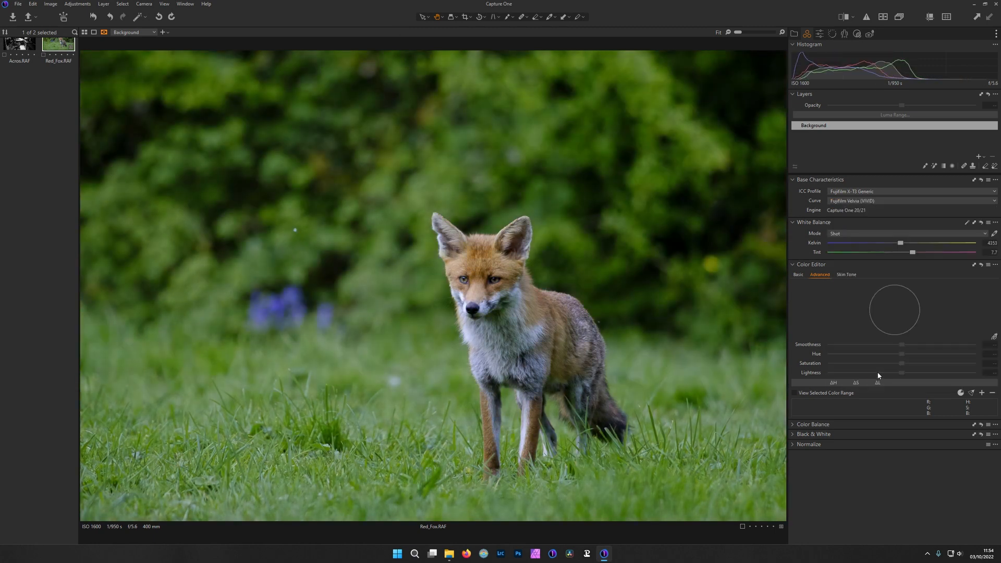
{"action": "left_click", "coordinate": [523, 17]}
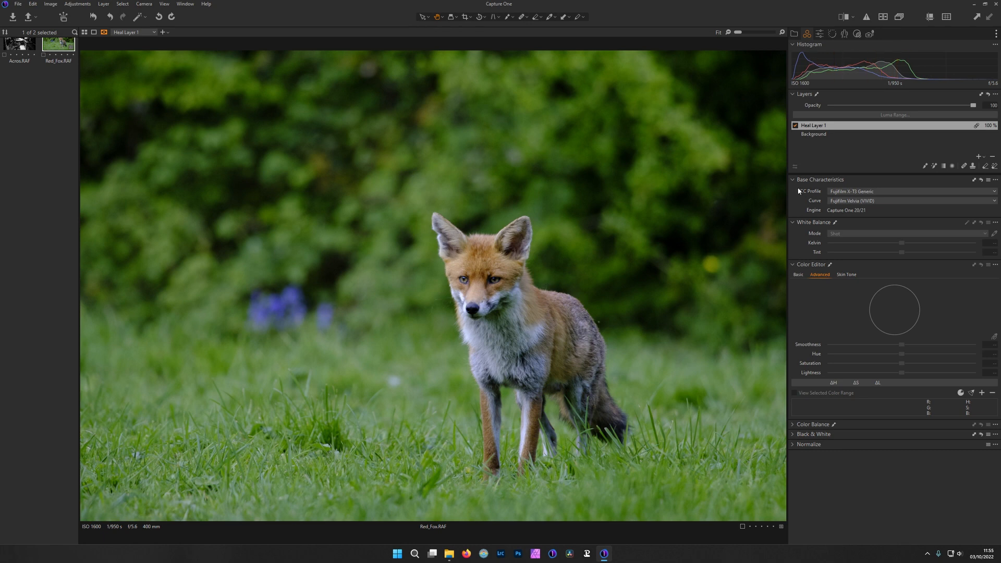
Try to mask the fox with the Magic Brush on a new adjustment layer, and delete that layer
{"action": "left_click", "coordinate": [822, 135]}
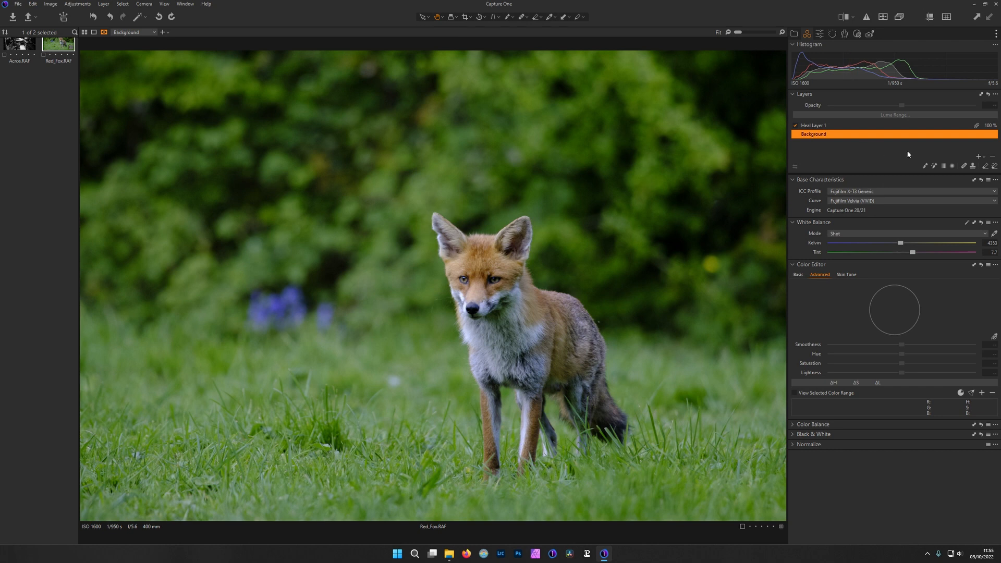
{"action": "left_click", "coordinate": [978, 157]}
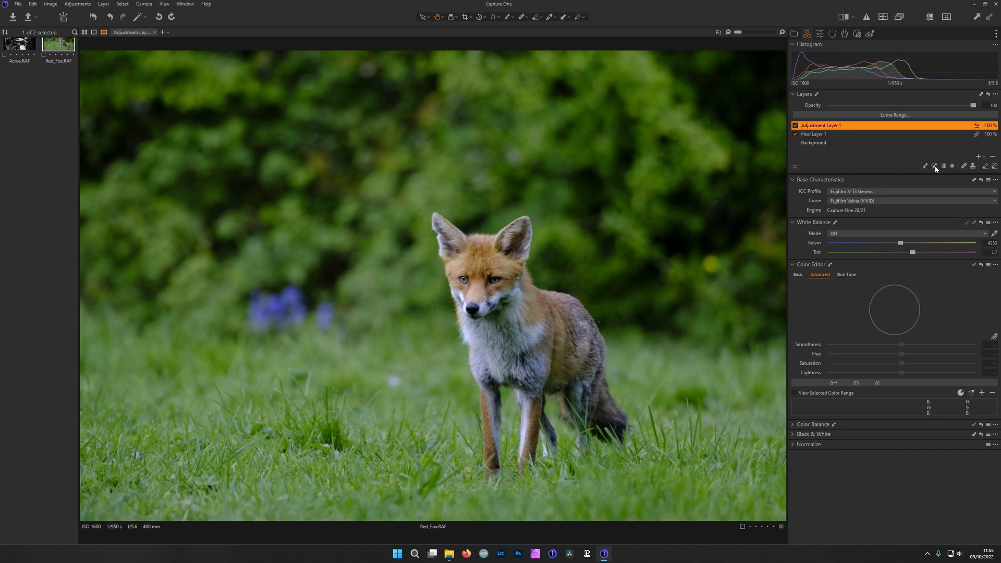
{"action": "left_click", "coordinate": [934, 166]}
{"action": "left_click_drag", "start_coordinate": [501, 327], "coordinate": [534, 352]}
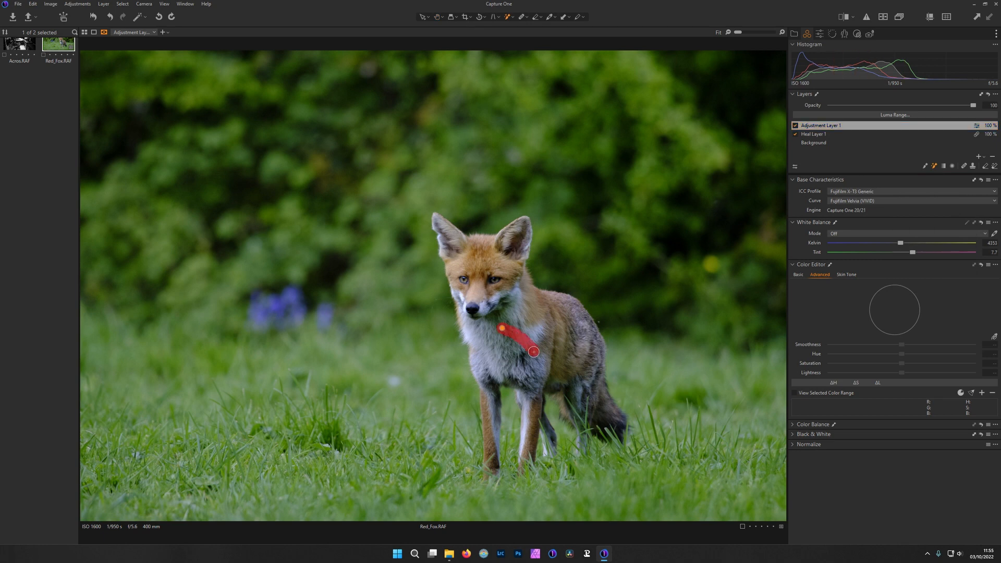
{"action": "left_click_drag", "start_coordinate": [539, 309], "coordinate": [542, 321]}
{"action": "left_click_drag", "start_coordinate": [476, 252], "coordinate": [473, 273]}
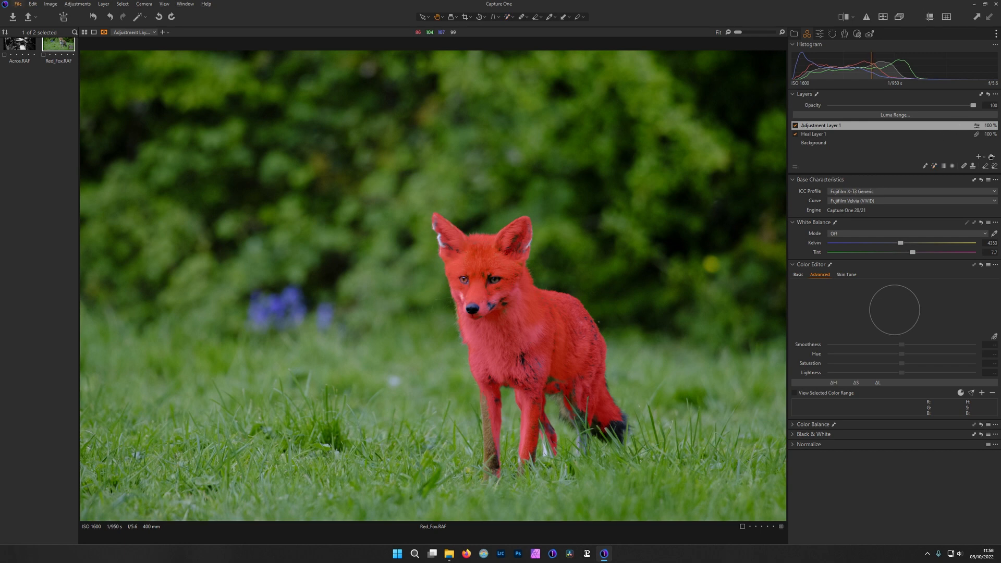
{"action": "left_click", "coordinate": [883, 128]}
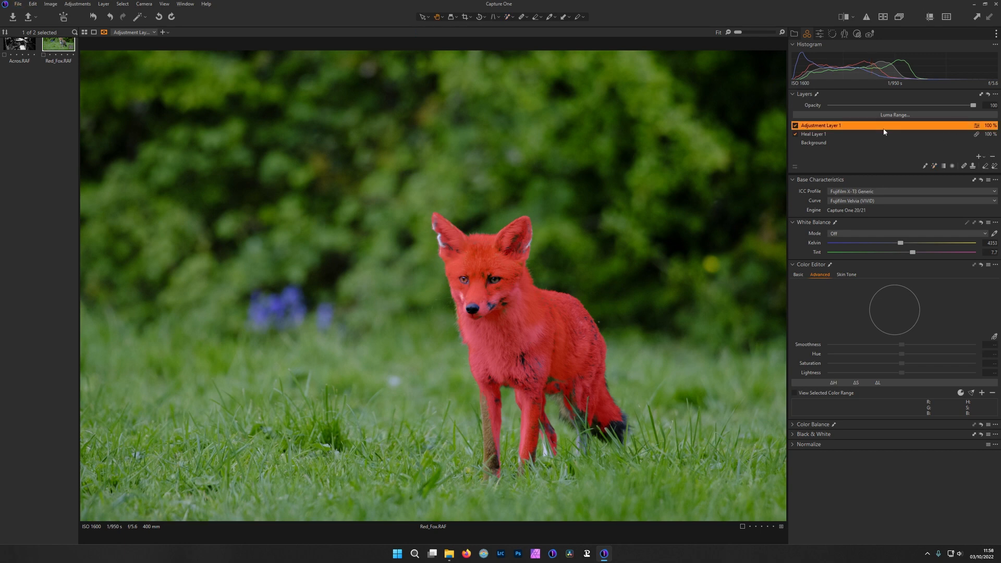
{"action": "left_click", "coordinate": [992, 158]}
Add a new adjustment layer and paint a mask over the whole fox using an Auto Mask brush with reduced hardness
{"action": "left_click", "coordinate": [978, 157]}
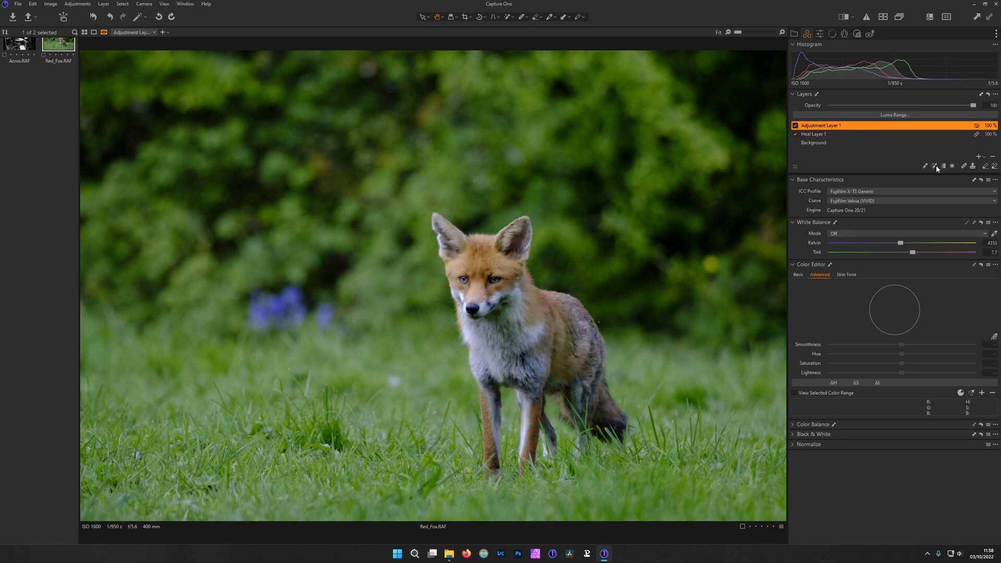
{"action": "left_click", "coordinate": [927, 167]}
{"action": "right_click", "coordinate": [498, 330]}
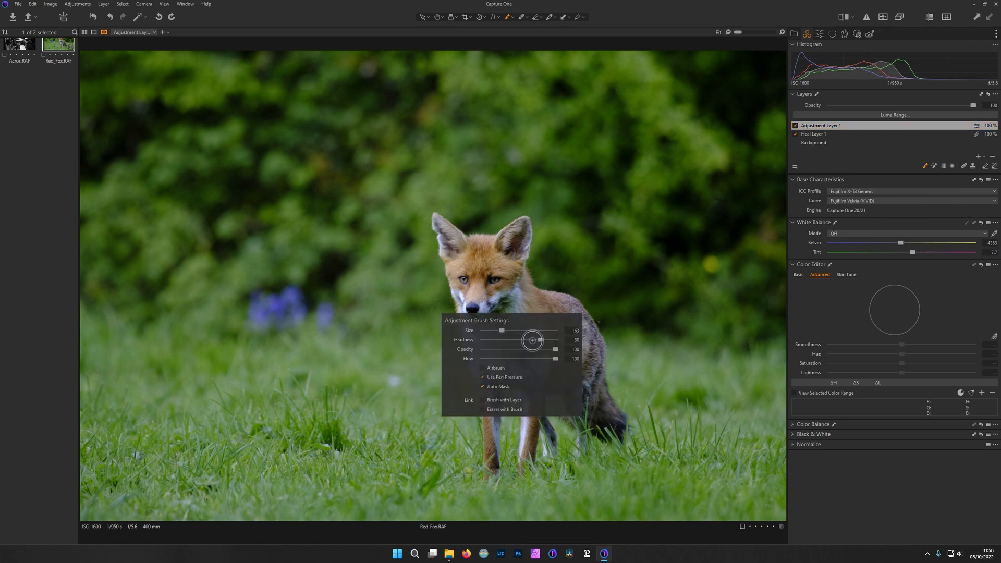
{"action": "left_click_drag", "start_coordinate": [540, 340], "coordinate": [482, 340]}
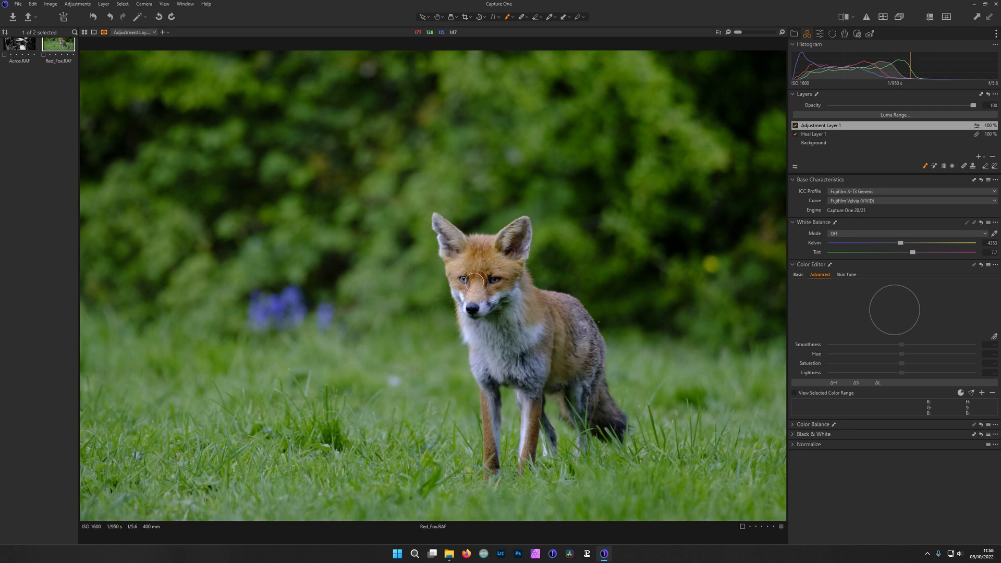
{"action": "mouse_move", "coordinate": [495, 313]}
{"action": "left_mouse_down"}
{"action": "mouse_move", "coordinate": [501, 250]}
{"action": "mouse_move", "coordinate": [519, 229]}
{"action": "mouse_move", "coordinate": [447, 234]}
{"action": "mouse_move", "coordinate": [467, 313]}
{"action": "mouse_move", "coordinate": [516, 256]}
{"action": "mouse_move", "coordinate": [589, 339]}
{"action": "mouse_move", "coordinate": [607, 401]}
{"action": "mouse_move", "coordinate": [573, 417]}
{"action": "mouse_move", "coordinate": [528, 383]}
{"action": "mouse_move", "coordinate": [515, 316]}
{"action": "mouse_move", "coordinate": [533, 406]}
{"action": "mouse_move", "coordinate": [528, 418]}
{"action": "mouse_move", "coordinate": [488, 401]}
{"action": "mouse_move", "coordinate": [489, 467]}
{"action": "mouse_move", "coordinate": [544, 424]}
{"action": "mouse_move", "coordinate": [539, 317]}
{"action": "left_mouse_up"}
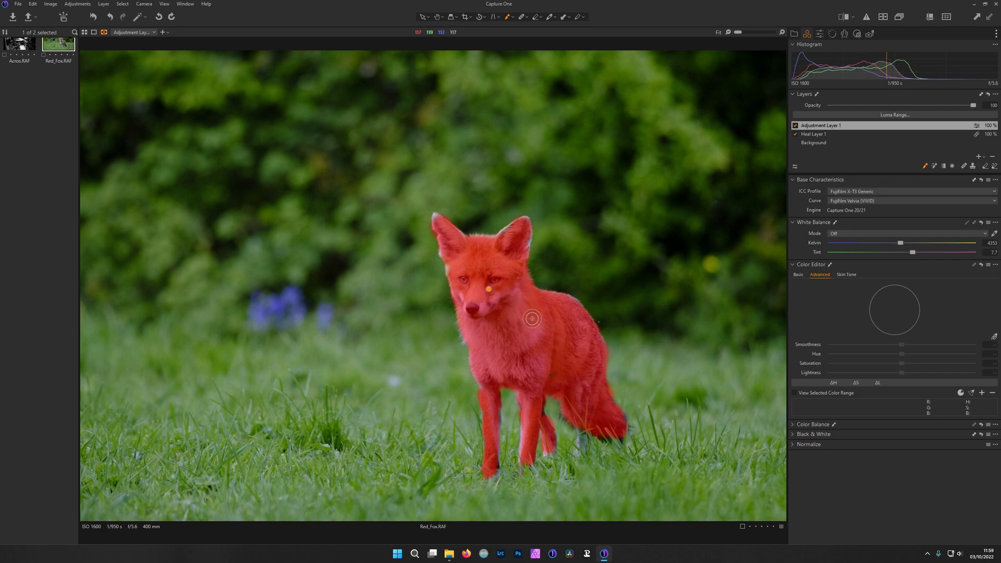
Refine the edges of the fox mask on Adjustment Layer 1 with a radius of 10
{"action": "left_click", "coordinate": [976, 126]}
{"action": "left_click", "coordinate": [902, 210]}
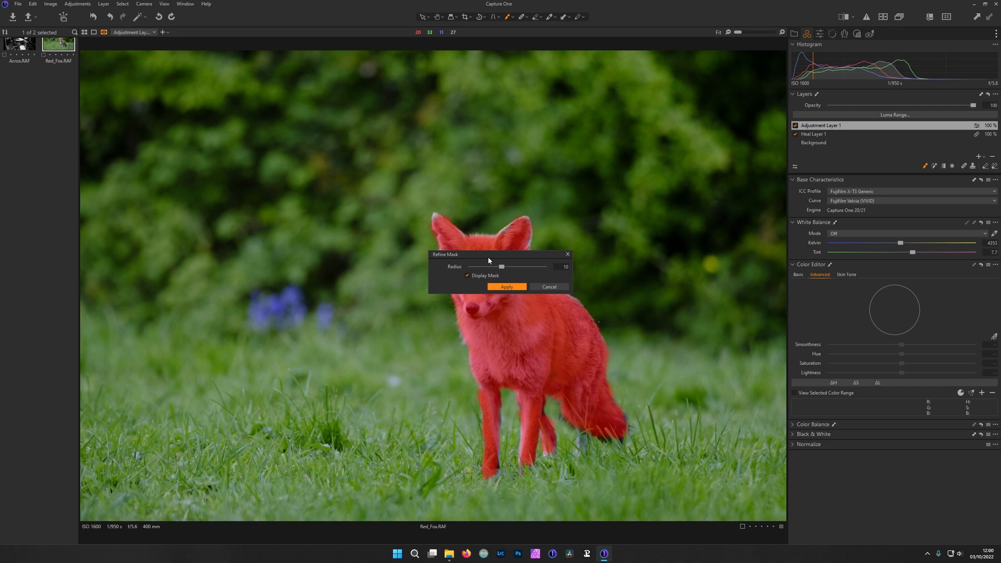
{"action": "left_click_drag", "start_coordinate": [488, 260], "coordinate": [626, 173]}
{"action": "left_click", "coordinate": [646, 199]}
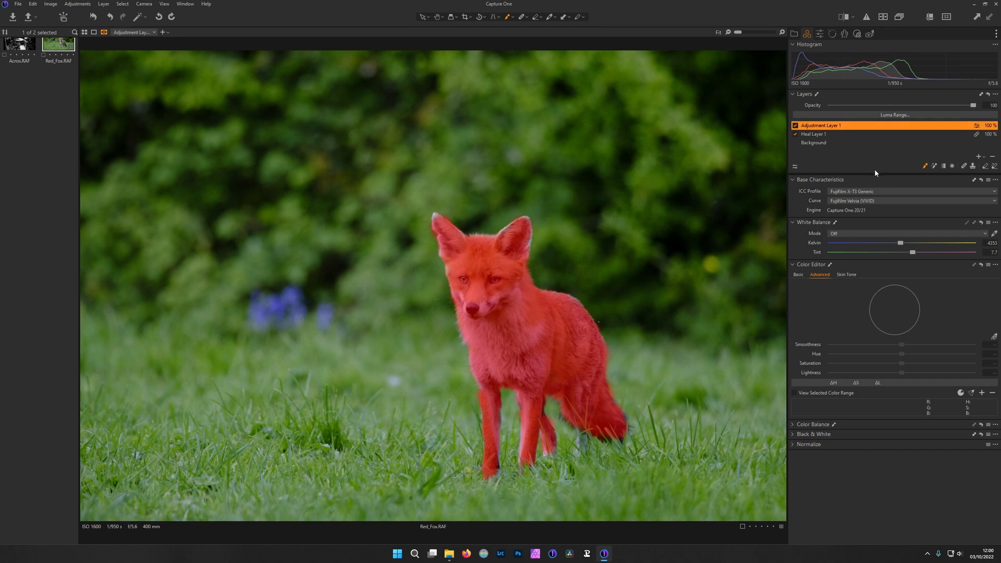
Add a new adjustment layer, copy the fox mask from Adjustment Layer 1 and invert it to cover the background
{"action": "left_click", "coordinate": [979, 156]}
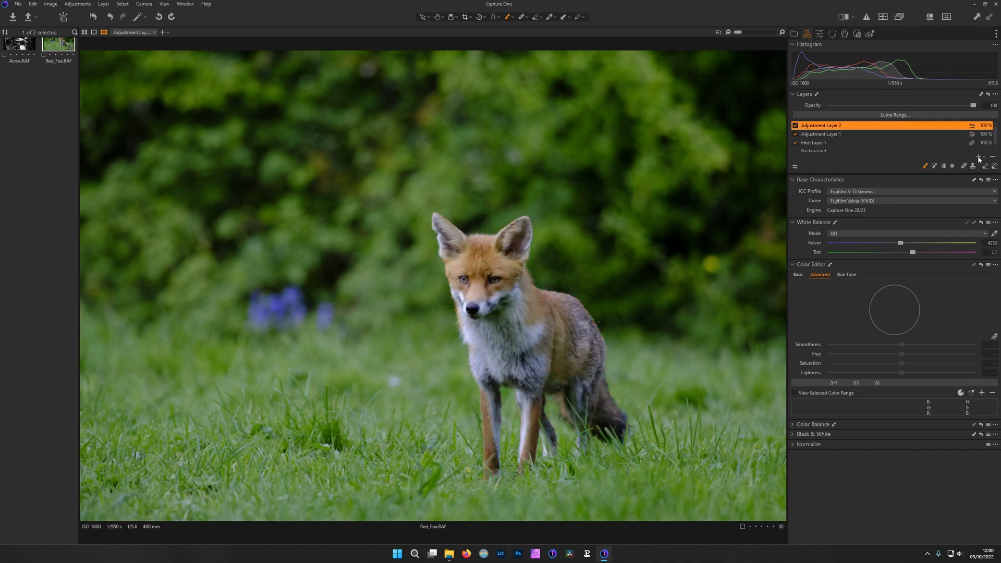
{"action": "left_click", "coordinate": [975, 127]}
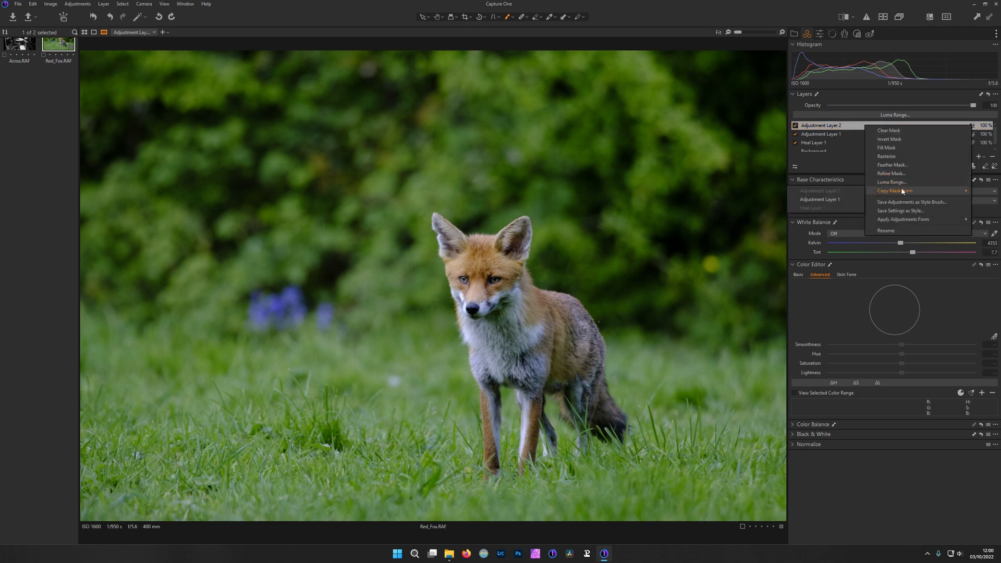
{"action": "left_click", "coordinate": [831, 204]}
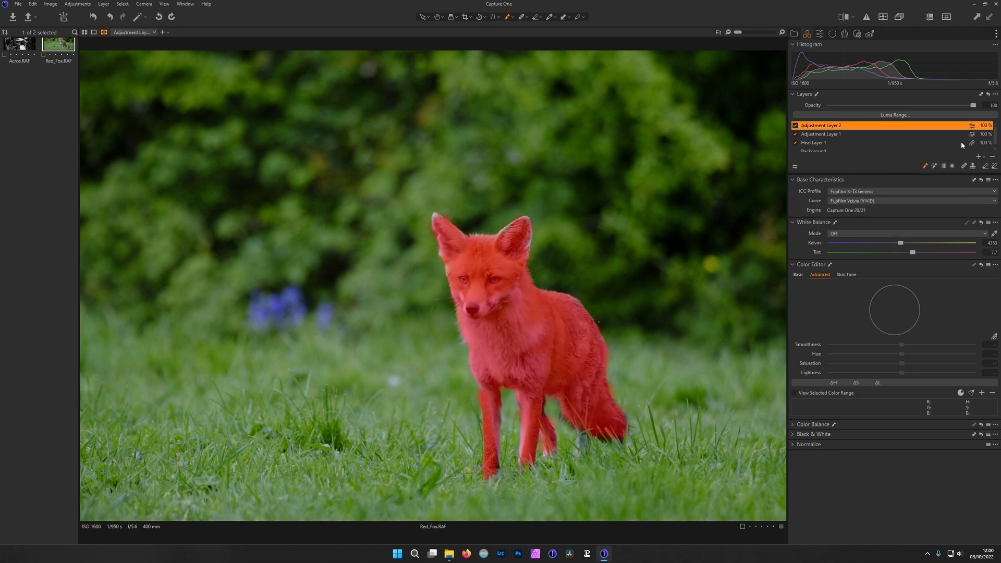
{"action": "left_click", "coordinate": [973, 127]}
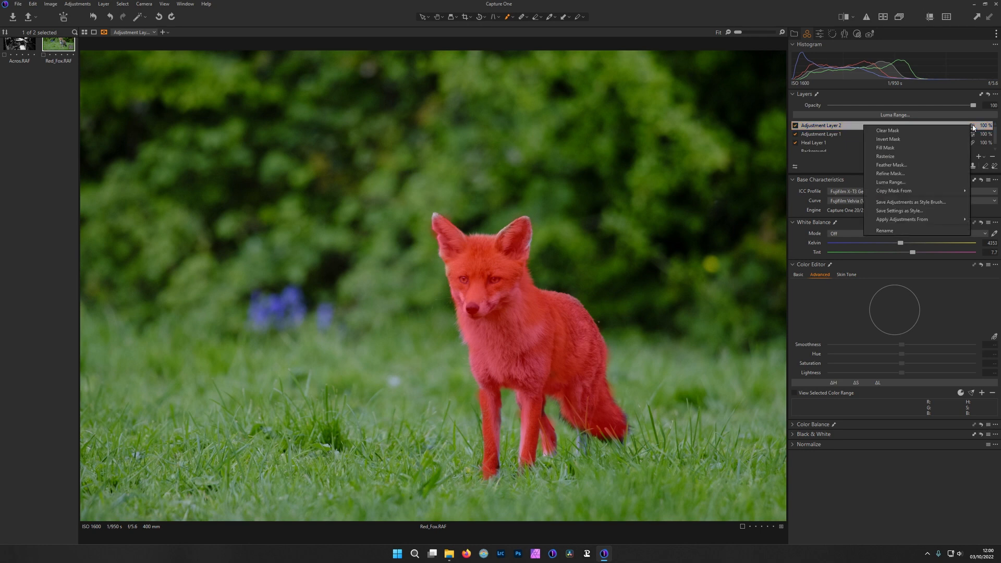
{"action": "left_click", "coordinate": [913, 143]}
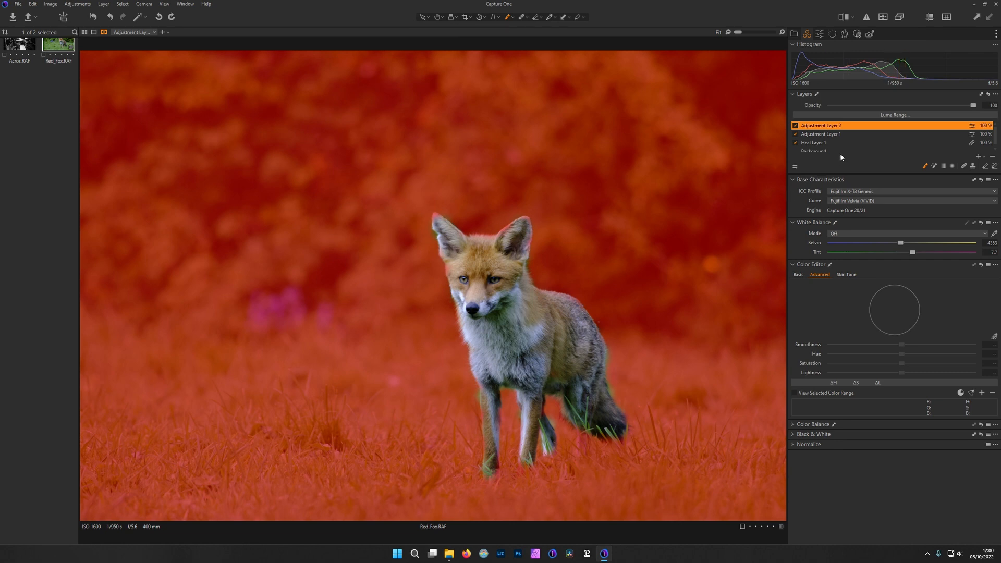
{"action": "key", "text": "m"}
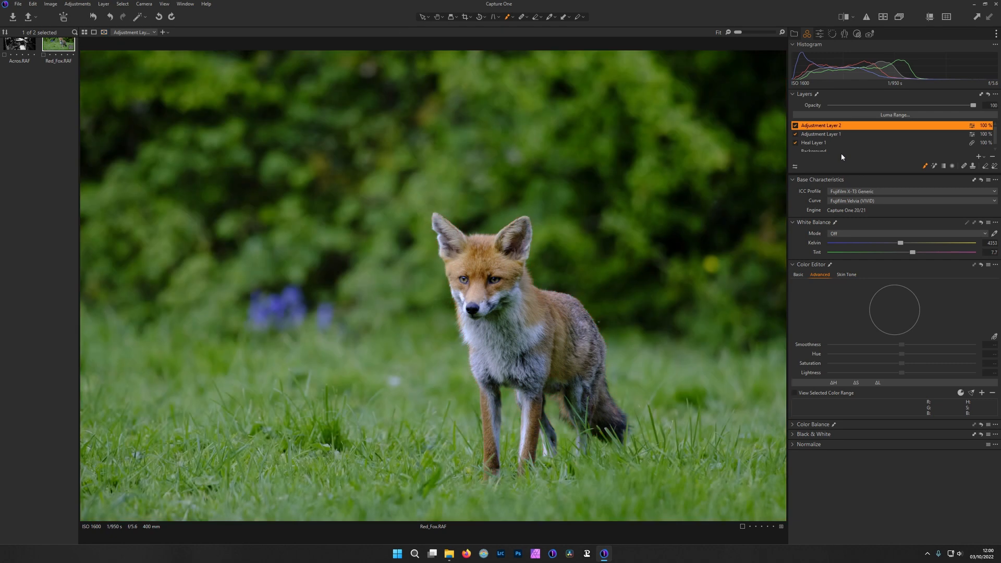
Try a linear gradient mask over the upper part of the photo on a new adjustment layer, and delete that layer
{"action": "left_click", "coordinate": [979, 157]}
{"action": "left_click", "coordinate": [943, 166]}
{"action": "left_click_drag", "start_coordinate": [351, 269], "coordinate": [371, 413]}
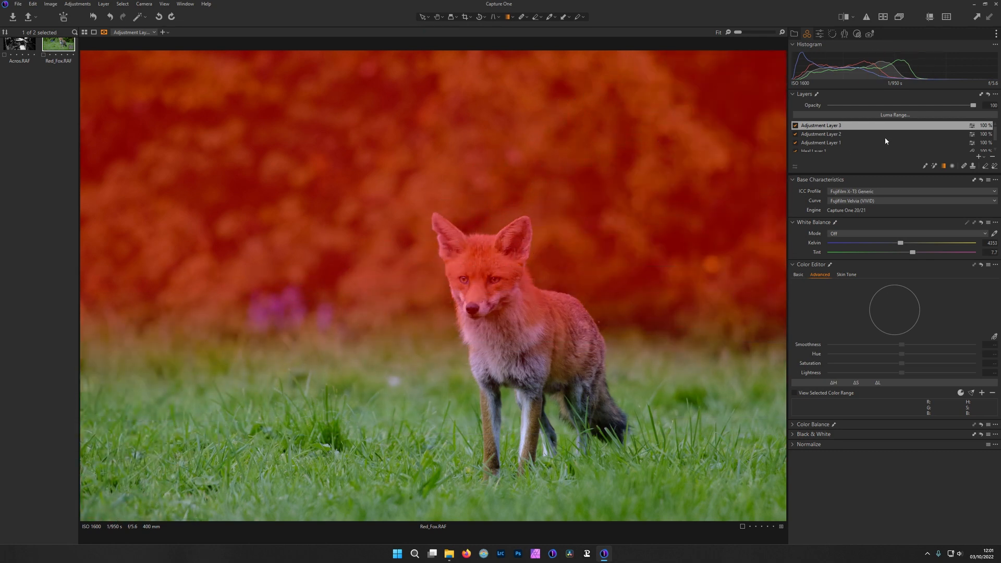
{"action": "left_click", "coordinate": [993, 156]}
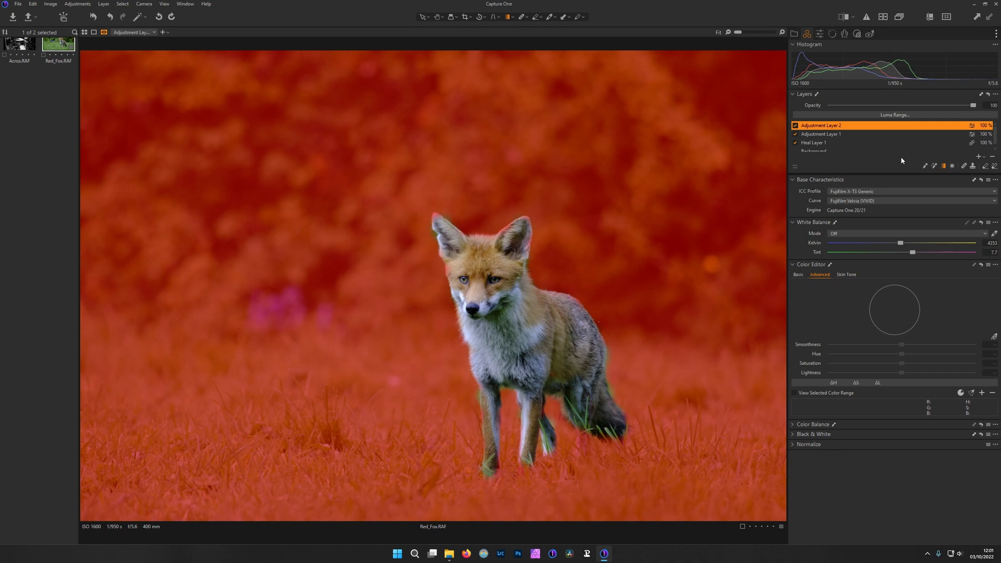
Darken the background on Adjustment Layer 2 with Exposure -0.55, Contrast 2, Brightness -4, Highlight -4, Shadow -14 and Black -8
{"action": "left_click", "coordinate": [819, 34]}
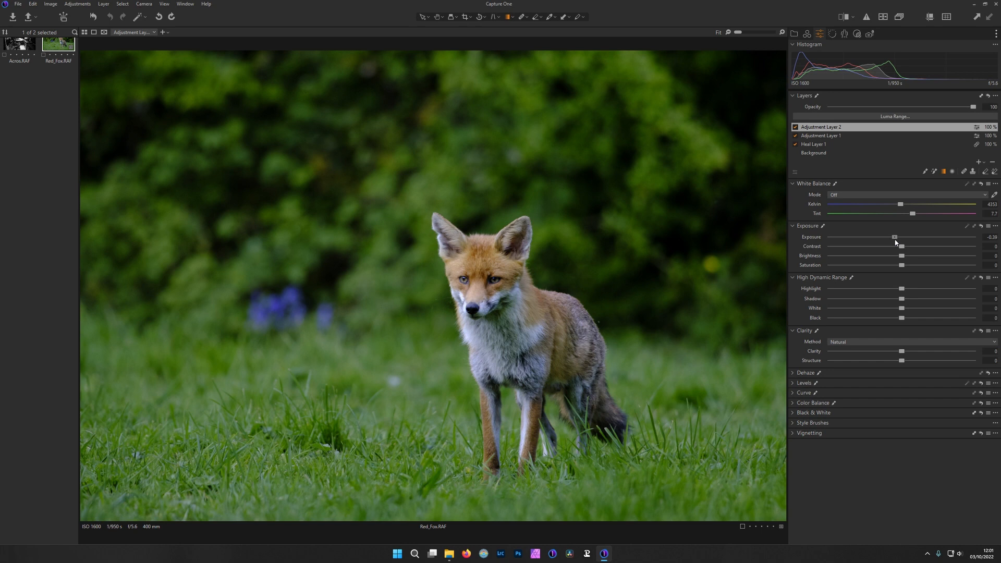
{"action": "left_click_drag", "start_coordinate": [895, 240], "coordinate": [892, 240]}
{"action": "mouse_move", "coordinate": [892, 239]}
{"action": "left_mouse_down"}
{"action": "mouse_move", "coordinate": [890, 248]}
{"action": "mouse_move", "coordinate": [905, 249]}
{"action": "mouse_move", "coordinate": [896, 258]}
{"action": "left_mouse_up"}
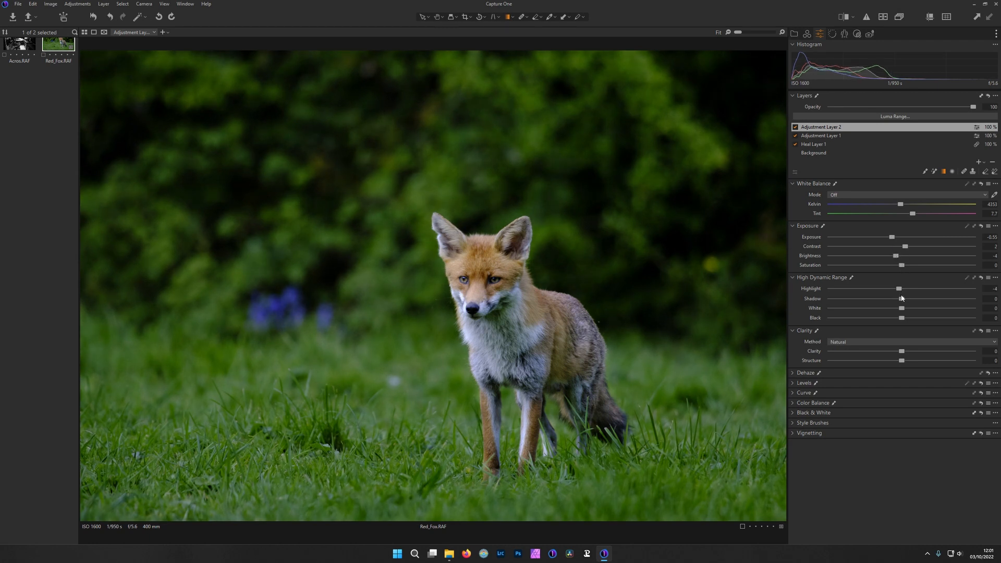
{"action": "left_click_drag", "start_coordinate": [901, 299], "coordinate": [893, 303]}
{"action": "left_click_drag", "start_coordinate": [901, 320], "coordinate": [897, 322]}
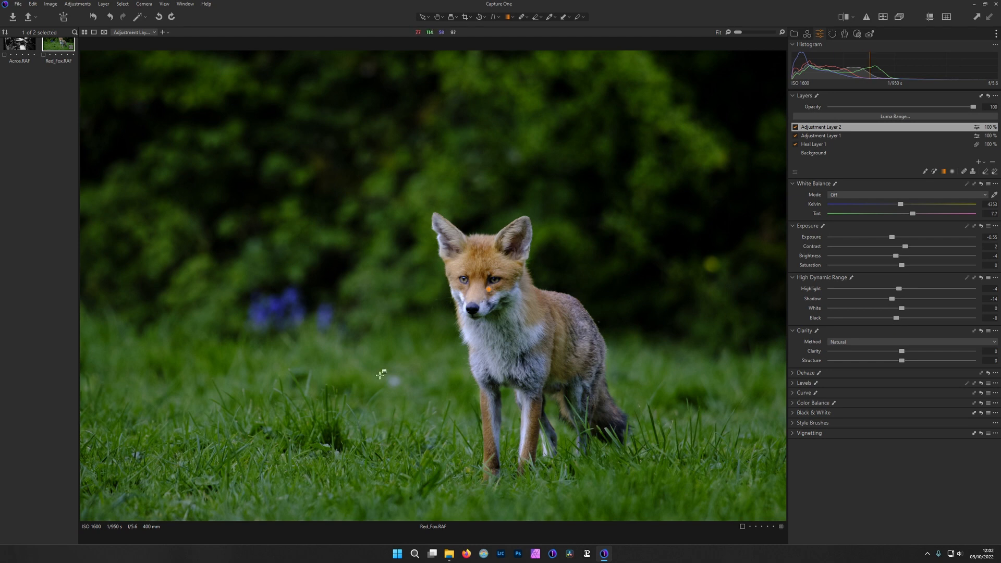
Rename the fox mask layer to Fox and the inverted mask layer to Background
{"action": "left_click", "coordinate": [830, 139]}
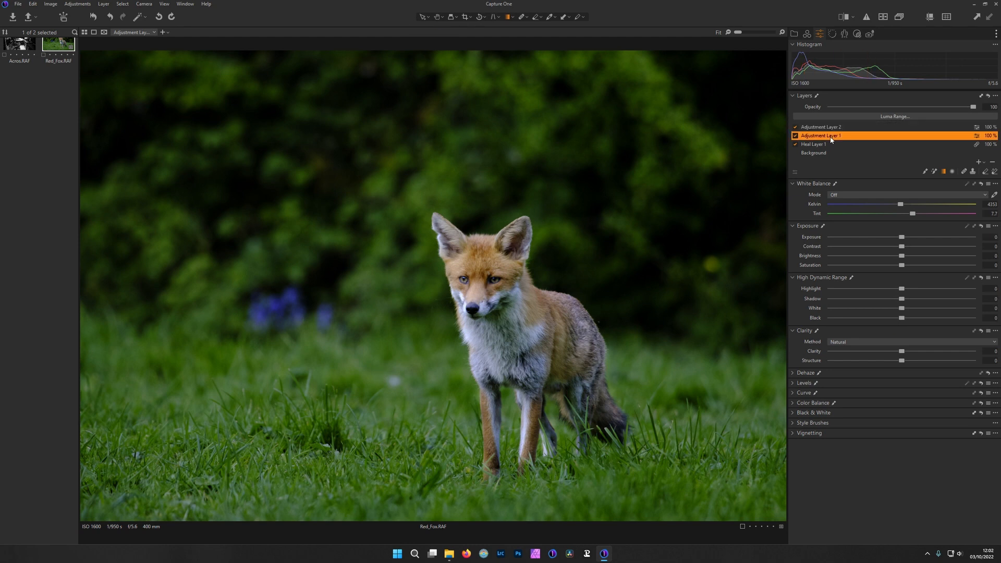
{"action": "double_click", "coordinate": [869, 139]}
{"action": "type", "text": "Fox"}
{"action": "left_click", "coordinate": [836, 129]}
{"action": "double_click", "coordinate": [836, 129]}
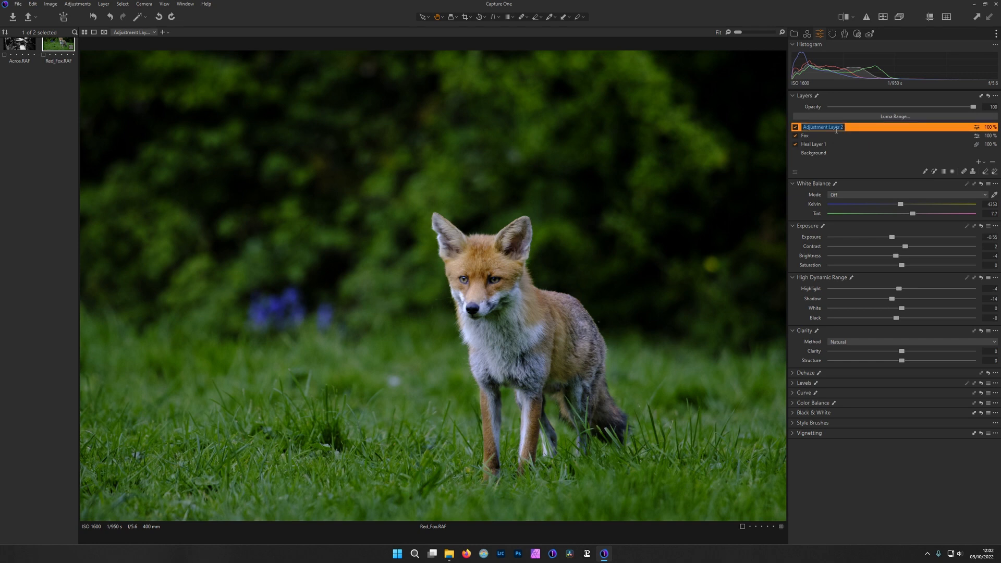
{"action": "type", "text": "Background"}
{"action": "double_click", "coordinate": [864, 137]}
{"action": "left_click", "coordinate": [864, 145]}
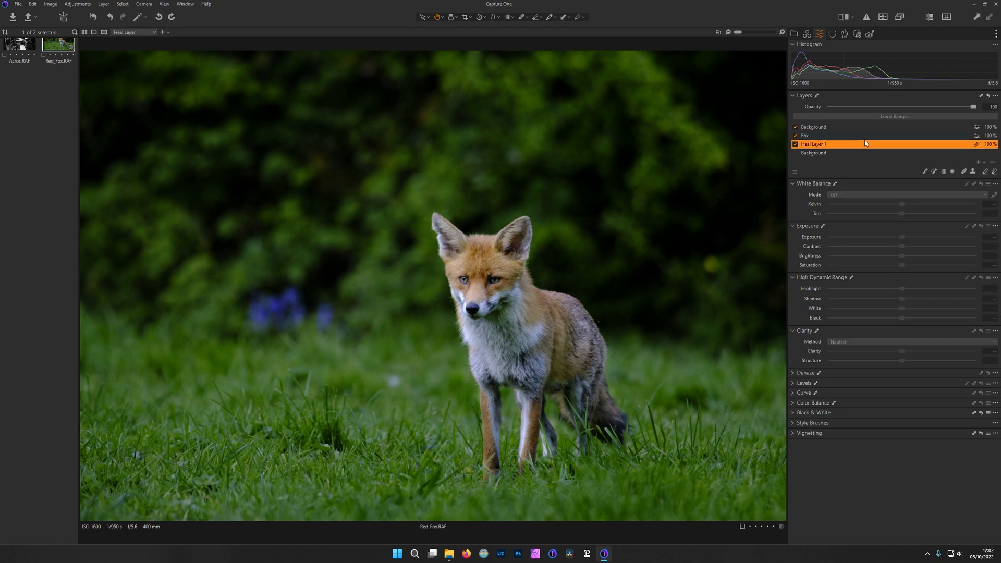
On the Fox layer, set Exposure 0.46, Contrast 5, Brightness 2, Saturation 5, Highlight -8, Shadow 6, Black -2 and Structure 13
{"action": "left_click", "coordinate": [866, 137]}
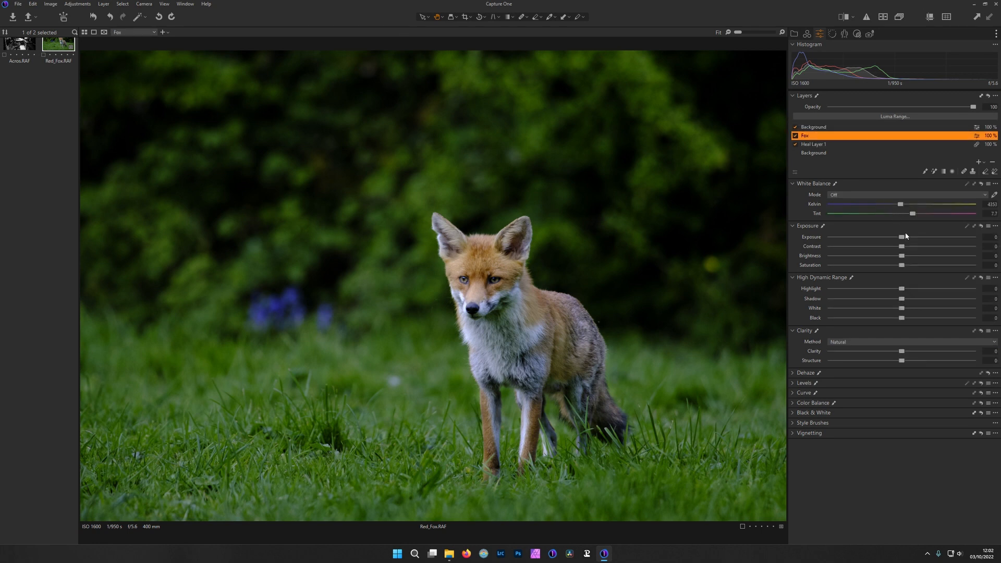
{"action": "left_click_drag", "start_coordinate": [901, 238], "coordinate": [908, 242]}
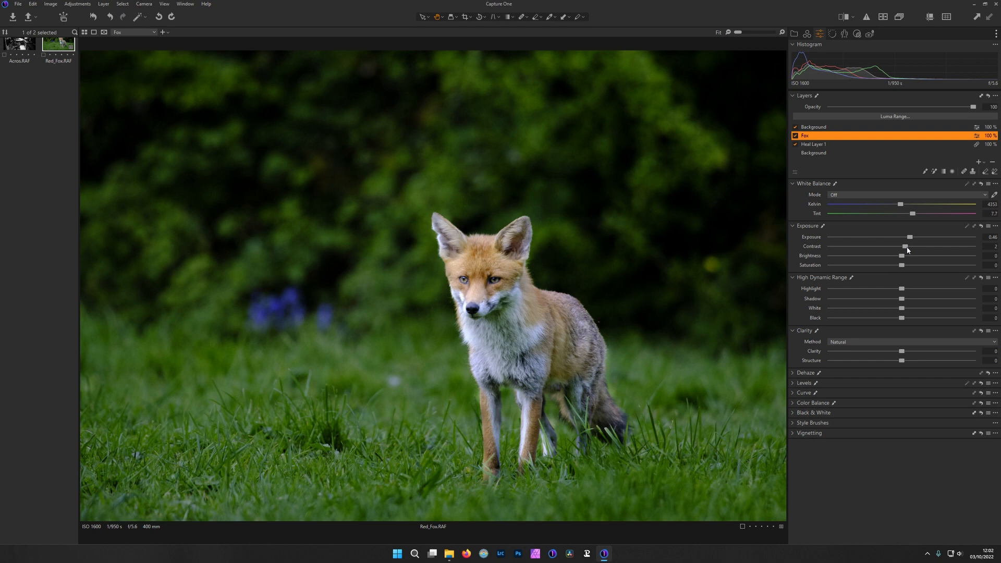
{"action": "left_click_drag", "start_coordinate": [909, 251], "coordinate": [904, 256]}
{"action": "left_click_drag", "start_coordinate": [902, 265], "coordinate": [899, 317]}
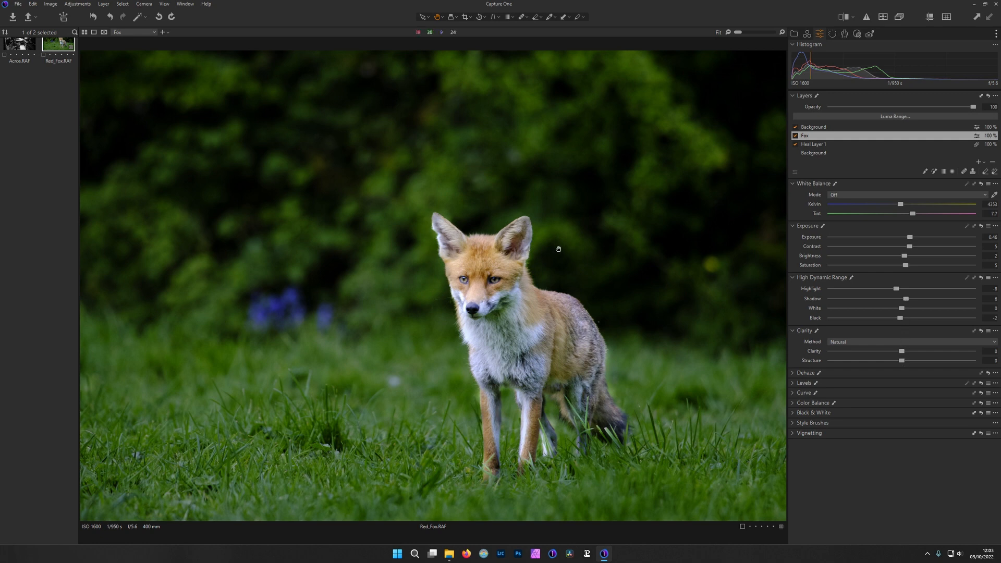
{"action": "left_click", "coordinate": [484, 287]}
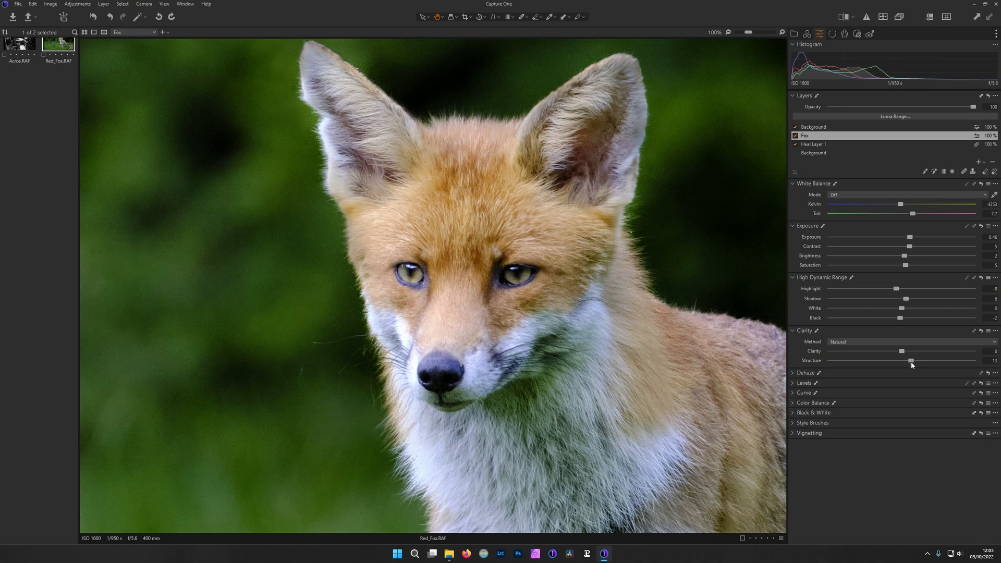
{"action": "double_click", "coordinate": [497, 285]}
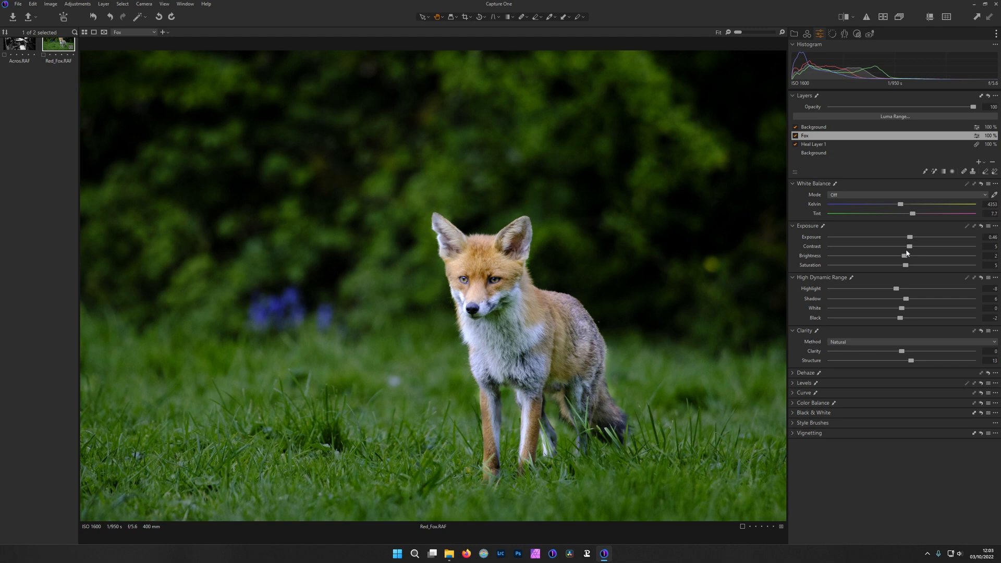
Sample colours in the Fox layer's advanced Color Editor to adjust the fur's saturation and lightness and desaturate the green cast on the chest
{"action": "left_click", "coordinate": [807, 34]}
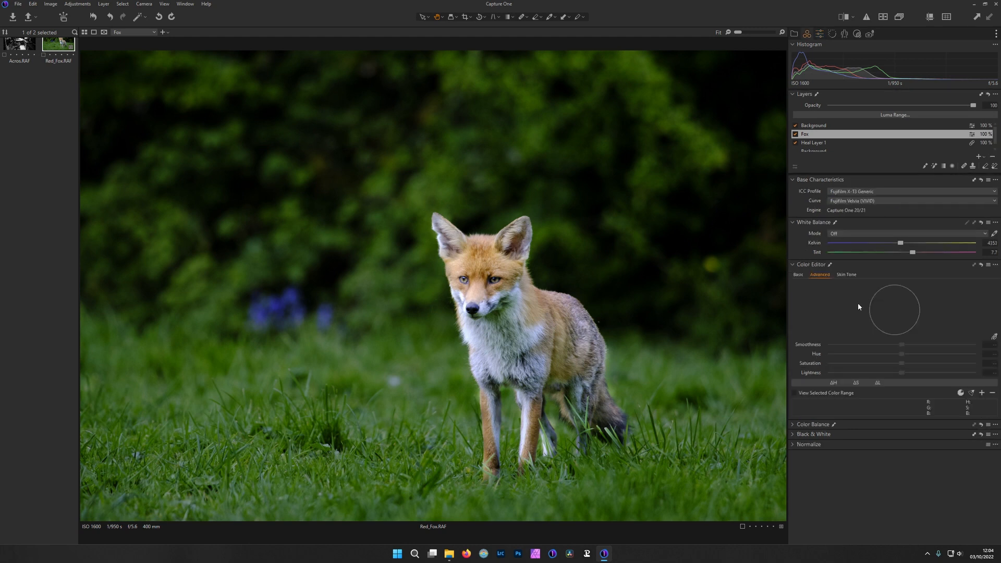
{"action": "left_click", "coordinate": [995, 338]}
{"action": "left_click", "coordinate": [562, 318]}
{"action": "left_click_drag", "start_coordinate": [901, 362], "coordinate": [887, 363]}
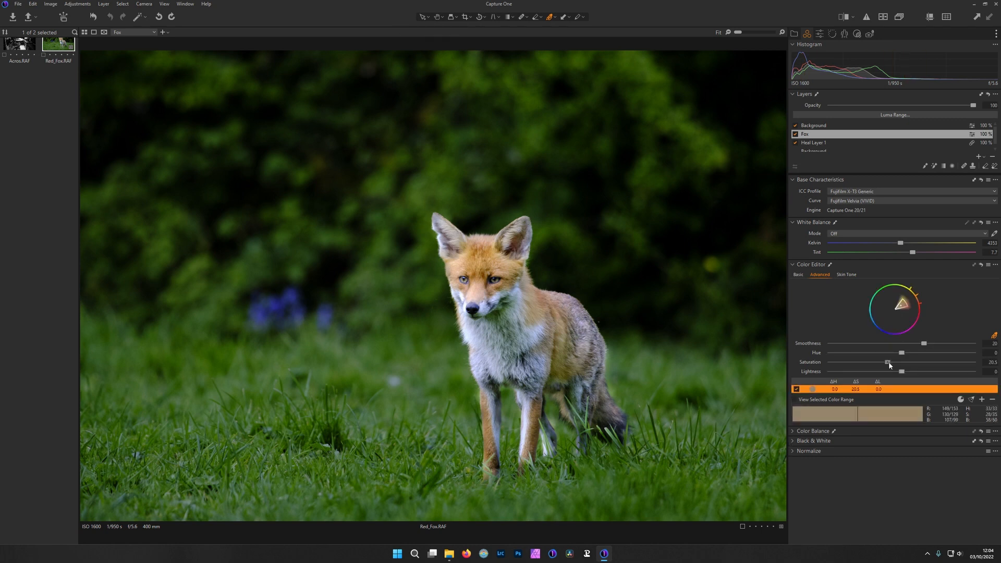
{"action": "left_click_drag", "start_coordinate": [885, 362], "coordinate": [906, 372]}
{"action": "left_click", "coordinate": [502, 314]}
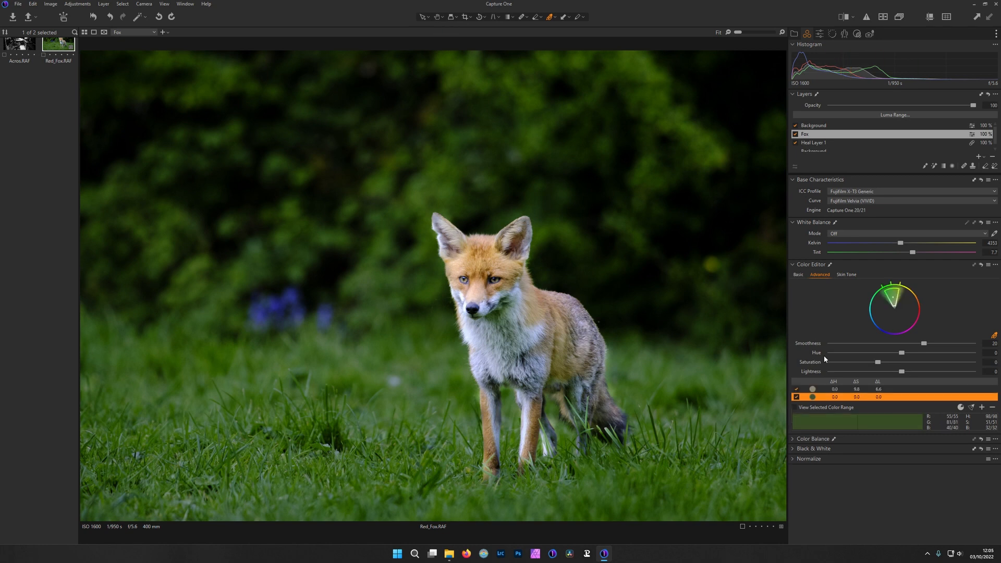
{"action": "left_click_drag", "start_coordinate": [878, 363], "coordinate": [875, 365]}
Enhance the fox's eyes on a new masked adjustment layer with Exposure 0.72, Contrast 4, Saturation 13, Black -4, Clarity 3 and Structure 10
{"action": "key", "text": "h"}
{"action": "double_click", "coordinate": [490, 281]}
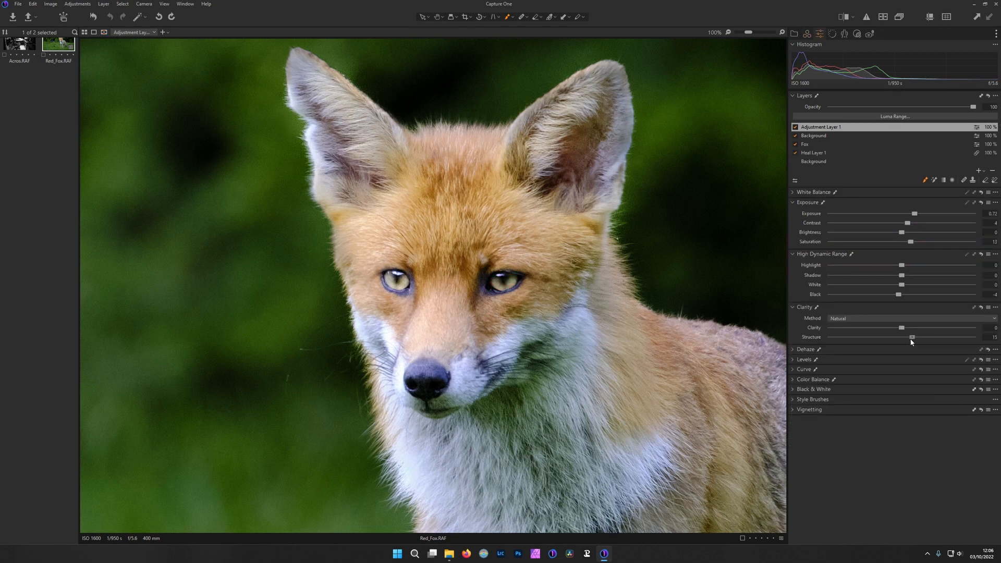
{"action": "left_click_drag", "start_coordinate": [913, 339], "coordinate": [907, 339]}
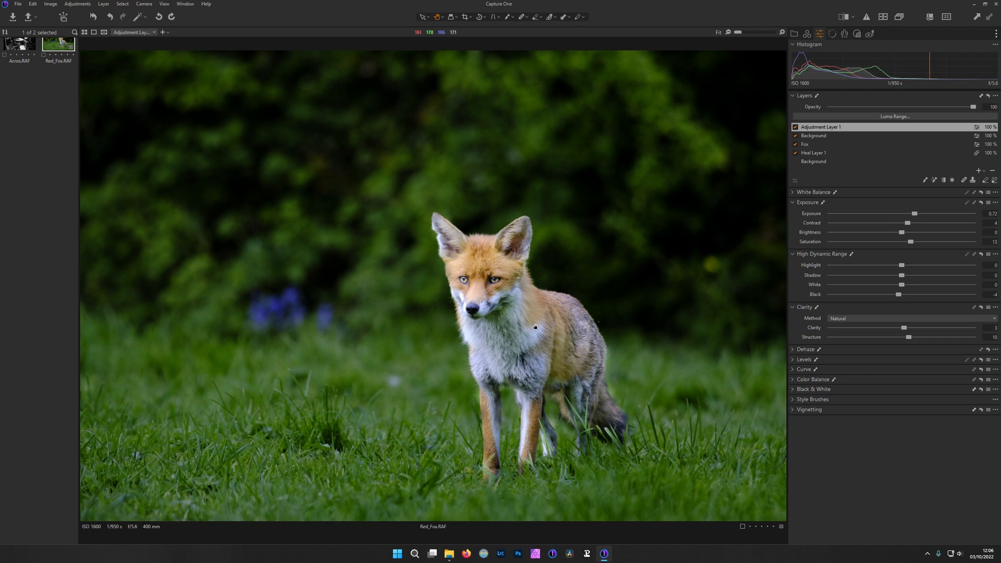
Compare the fox photo before and after the edits
{"action": "left_click", "coordinate": [846, 17]}
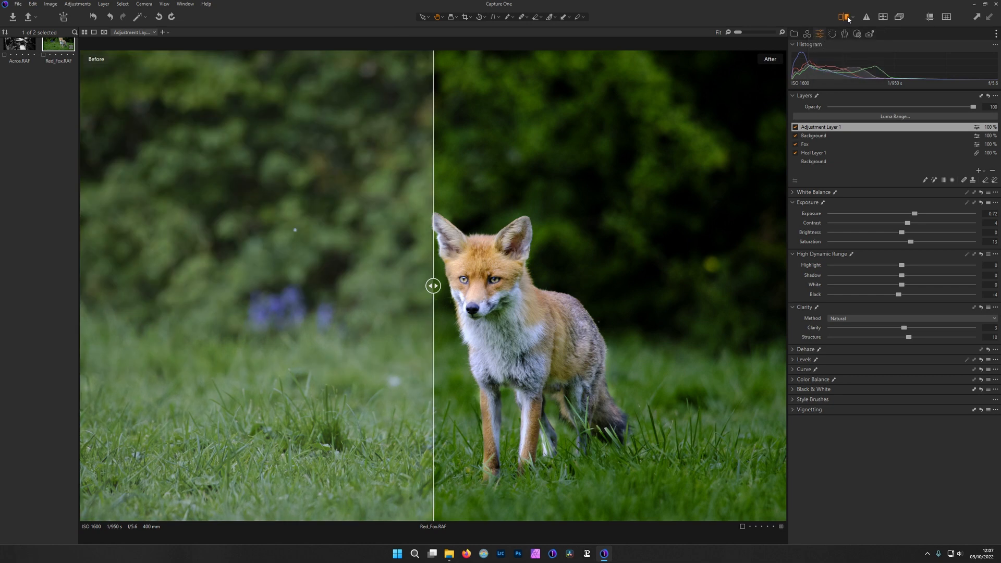
{"action": "left_click", "coordinate": [847, 18]}
{"action": "left_click", "coordinate": [846, 18]}
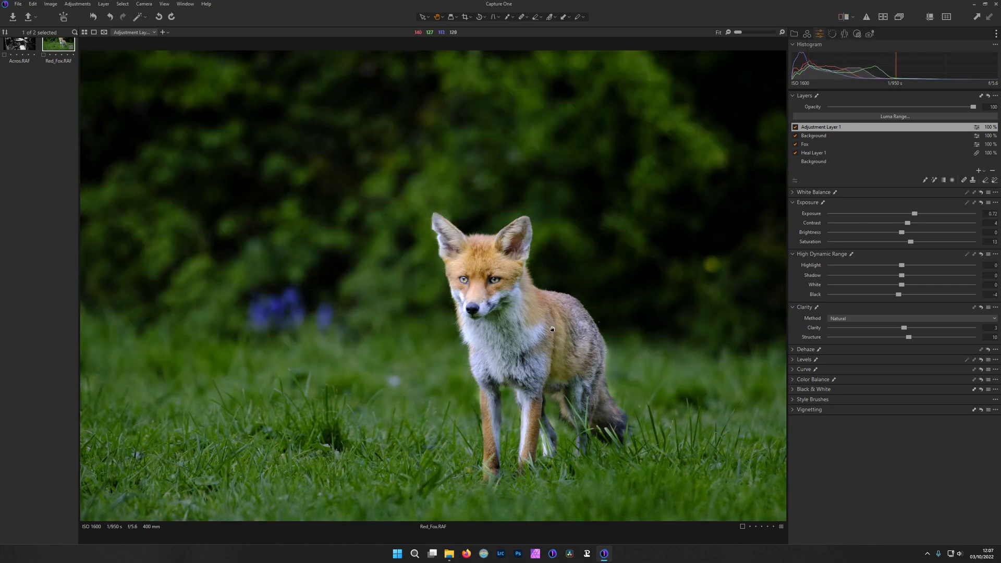
Soften the Background layer with luminance noise reduction of 43 and Structure -30
{"action": "left_click", "coordinate": [822, 137]}
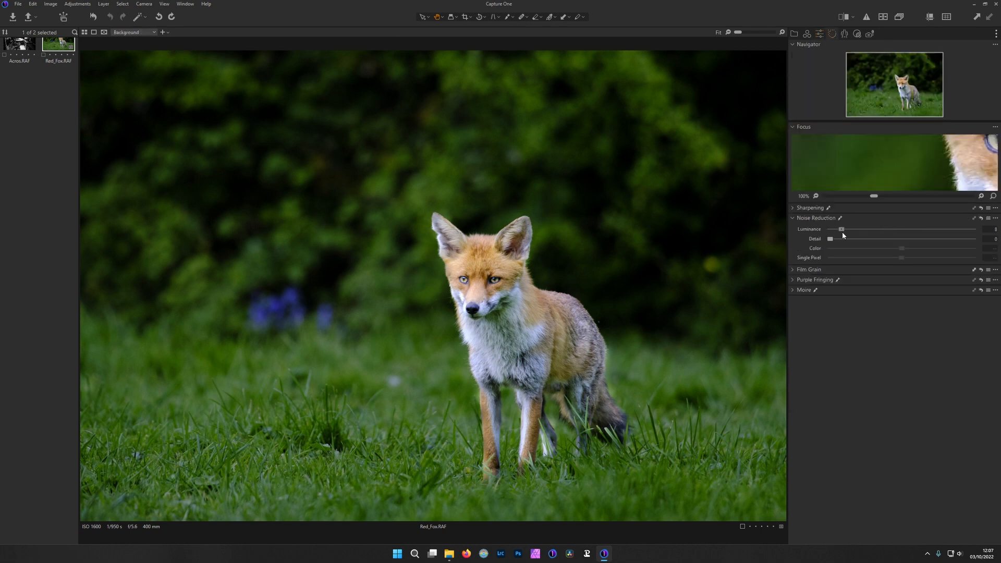
{"action": "left_click_drag", "start_coordinate": [843, 233], "coordinate": [893, 232]}
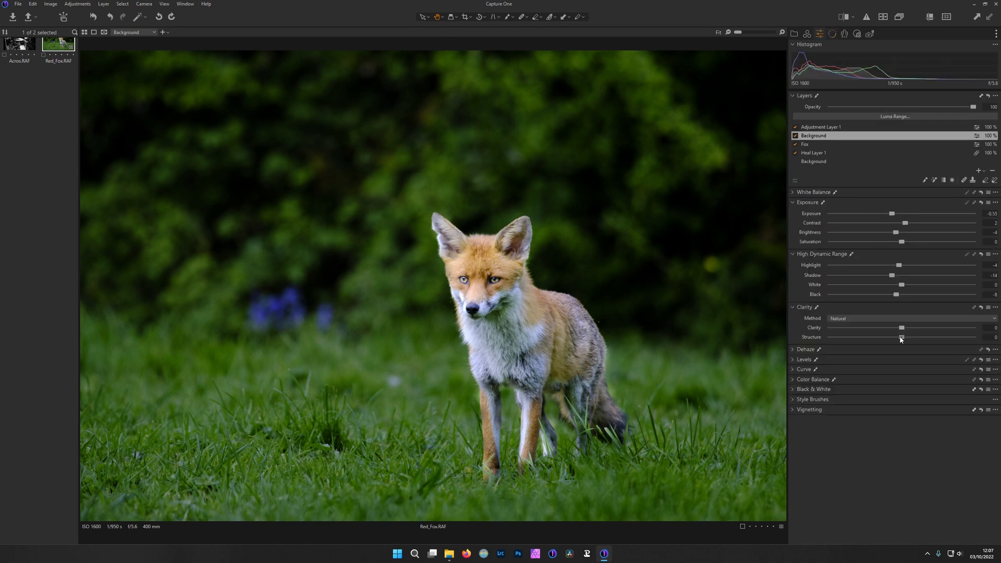
{"action": "left_click_drag", "start_coordinate": [901, 339], "coordinate": [879, 338]}
Examine the fox's face and body at 100% with the Fox layer active, and open the sharpening and noise reduction settings
{"action": "left_click", "coordinate": [813, 144]}
{"action": "left_click", "coordinate": [568, 288]}
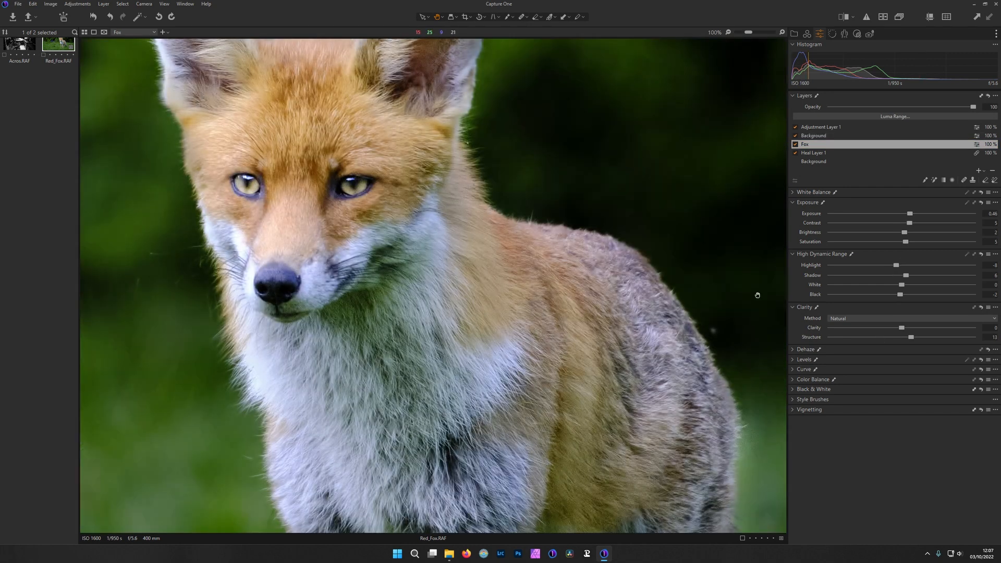
{"action": "left_click", "coordinate": [832, 34]}
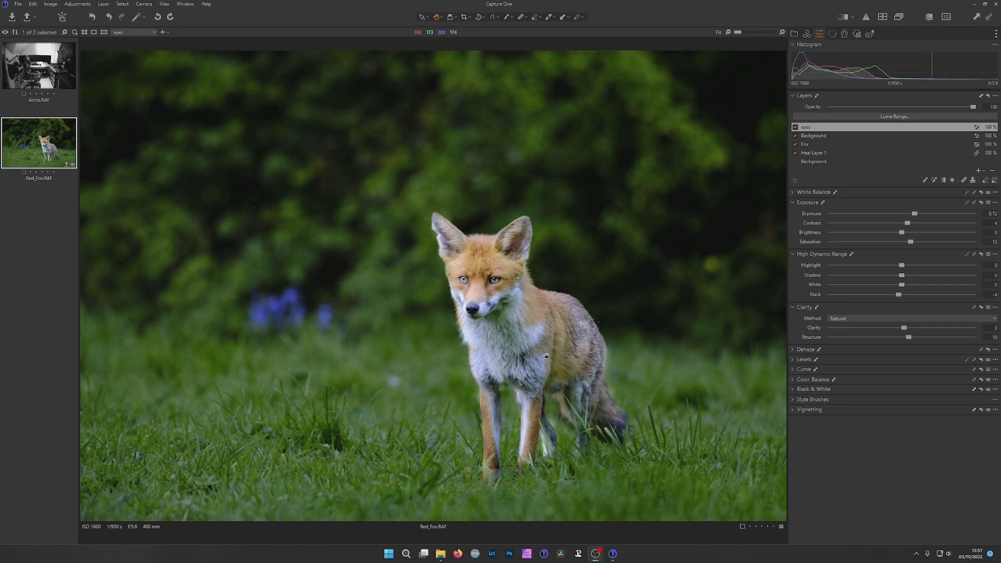
Add a new adjustment layer above the eyes layer and name it light
{"action": "left_click", "coordinate": [979, 171]}
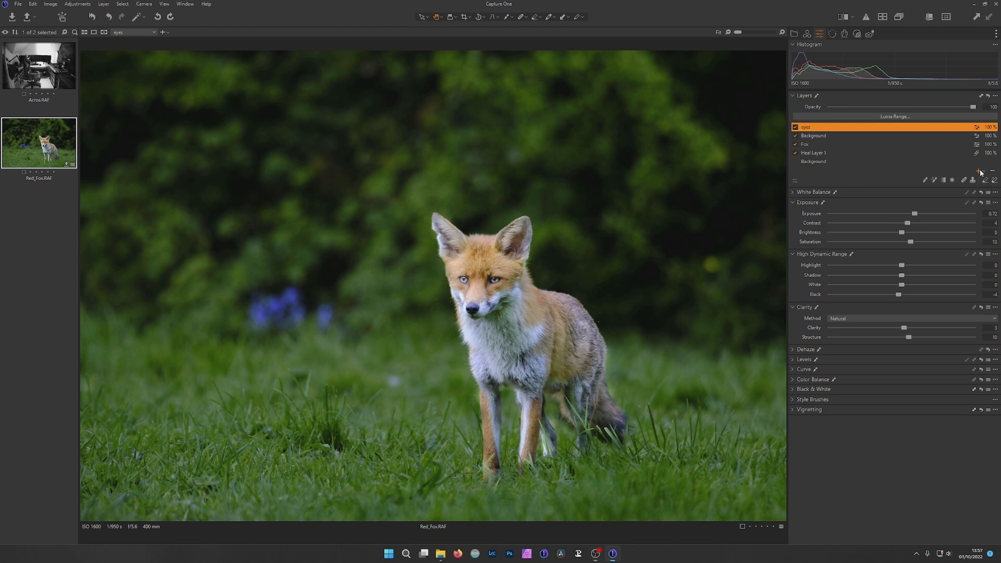
{"action": "double_click", "coordinate": [831, 129]}
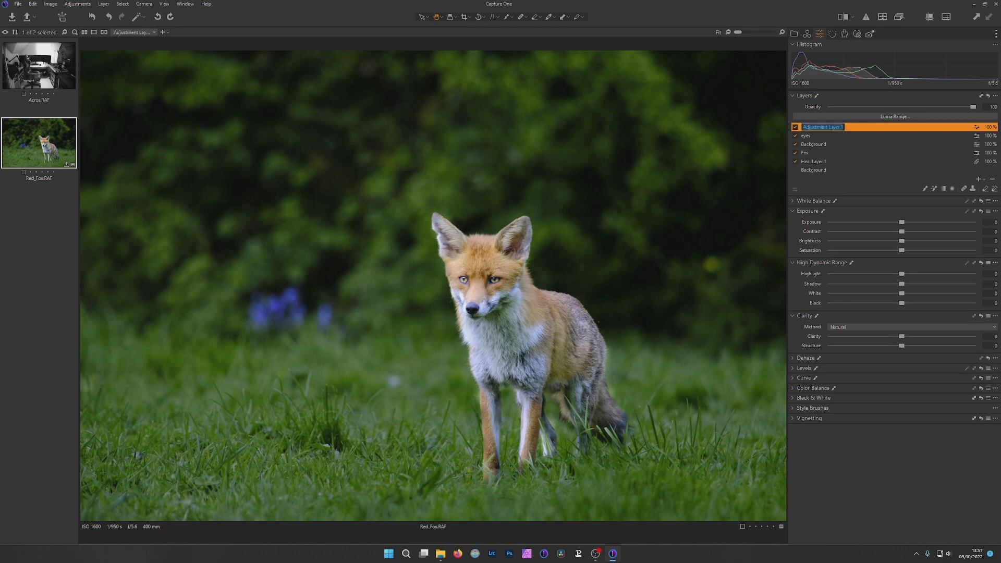
{"action": "key", "text": "BackSpace"}
{"action": "type", "text": "light"}
{"action": "key", "text": "Return"}
Brush a mask for the light layer across the grass and the fox's lower legs, and a second stroke above it on the near side
{"action": "left_click", "coordinate": [926, 189]}
{"action": "right_click", "coordinate": [99, 372]}
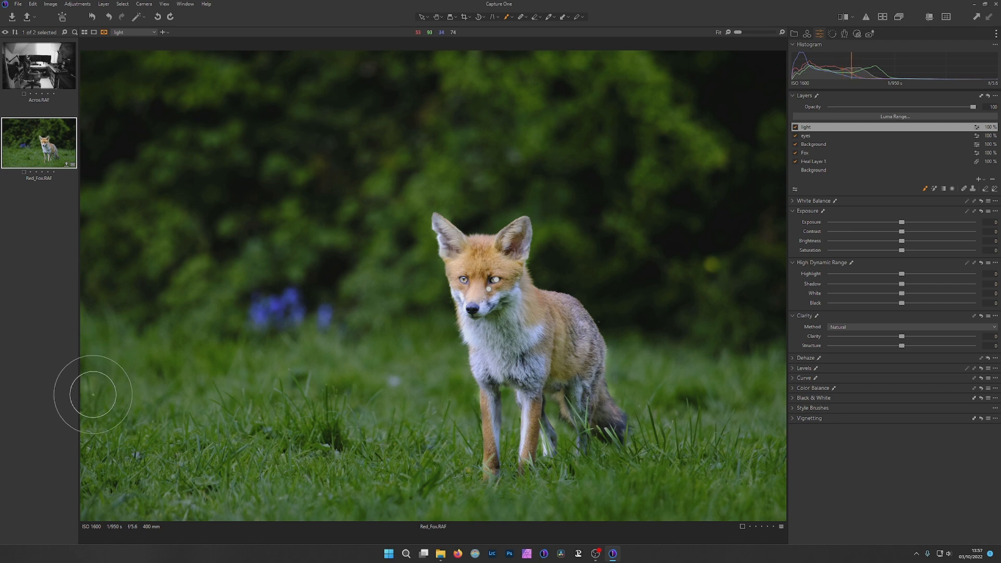
{"action": "mouse_move", "coordinate": [90, 388]}
{"action": "left_mouse_down"}
{"action": "mouse_move", "coordinate": [213, 419]}
{"action": "mouse_move", "coordinate": [784, 470]}
{"action": "left_mouse_up"}
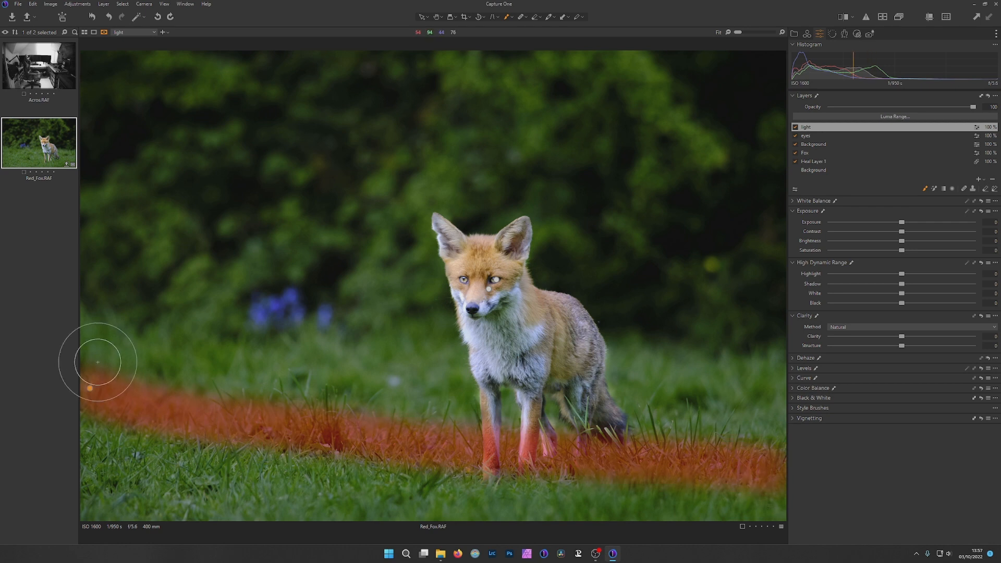
{"action": "left_click_drag", "start_coordinate": [89, 358], "coordinate": [421, 409]}
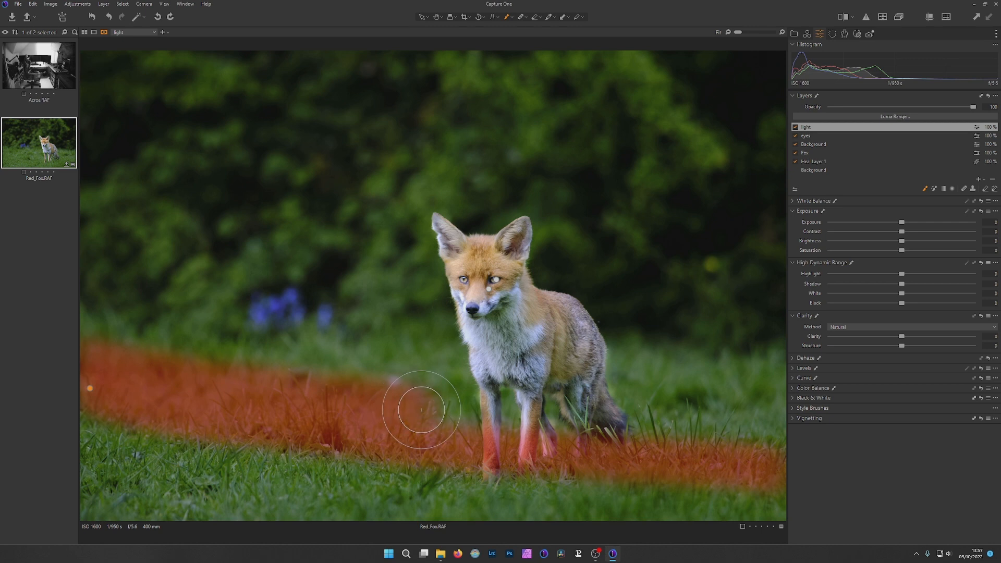
{"action": "key", "text": "h"}
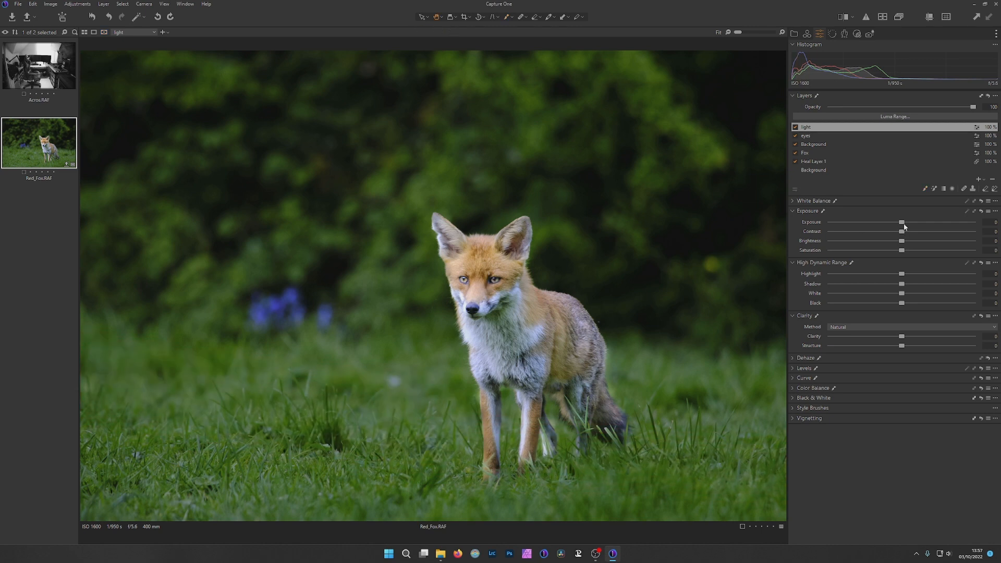
Brighten the light layer with Exposure 0.31, Contrast 3, Brightness 5, Highlight -5, Shadow 16 and Black -4
{"action": "left_click_drag", "start_coordinate": [903, 225], "coordinate": [909, 226]}
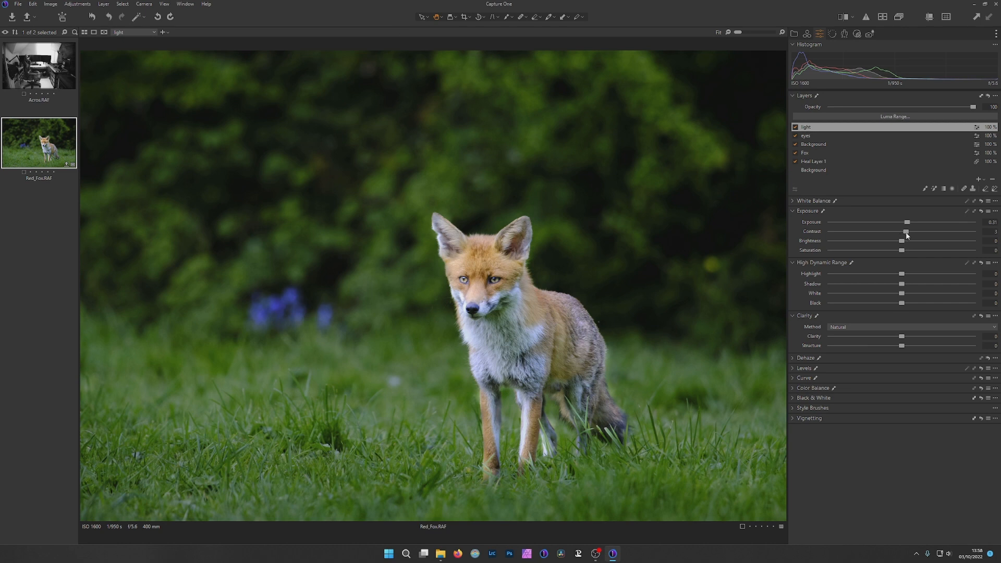
{"action": "left_click_drag", "start_coordinate": [901, 242], "coordinate": [909, 241]}
{"action": "left_click_drag", "start_coordinate": [904, 275], "coordinate": [914, 286]}
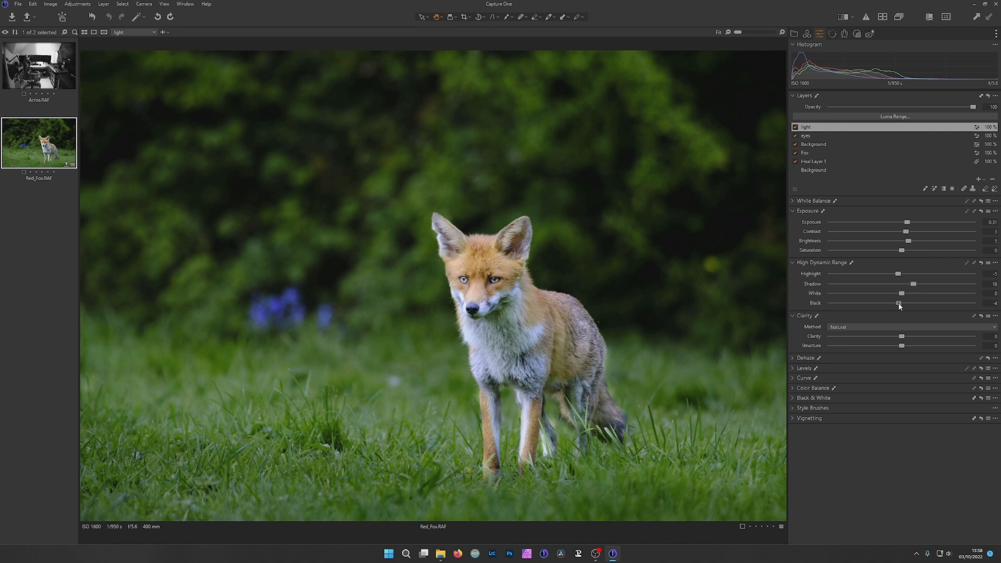
Compare the photo with the light layer off and on, and set the layer's Brightness to 2
{"action": "left_click", "coordinate": [795, 127]}
{"action": "left_click", "coordinate": [795, 127]}
{"action": "double_click", "coordinate": [908, 242]}
{"action": "left_click_drag", "start_coordinate": [901, 242], "coordinate": [904, 242]}
Export Red_Fox.RAF as a full-size, highest-quality JPEG with C1 after the image name, and close the program
{"action": "key", "text": "ctrl+shift+e"}
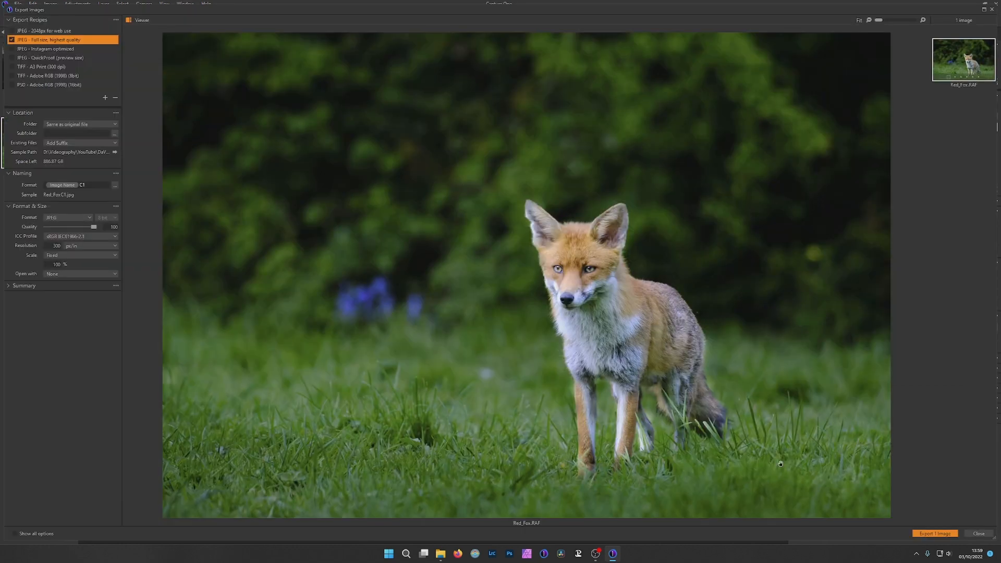
{"action": "left_click", "coordinate": [929, 533]}
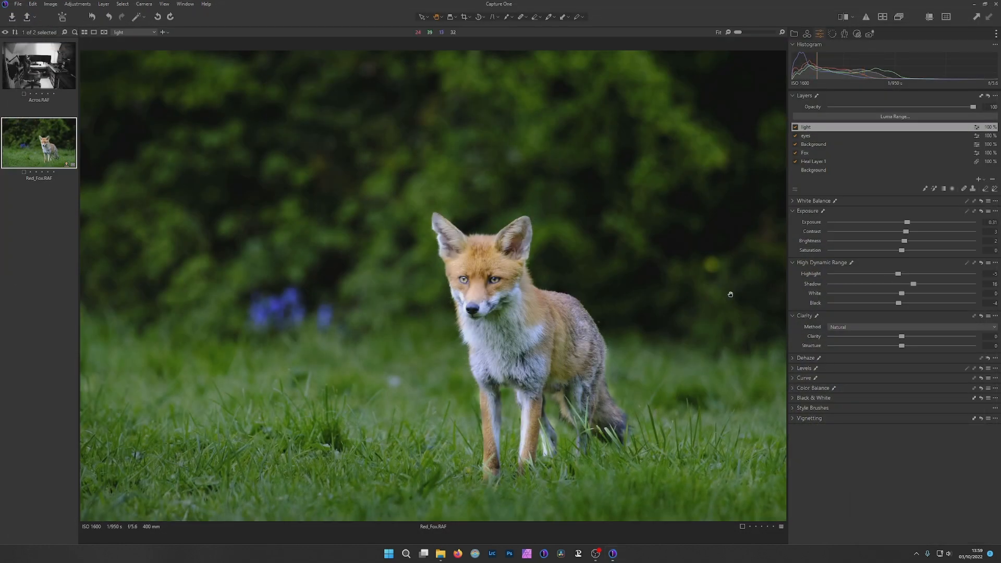
{"action": "left_click", "coordinate": [995, 6]}
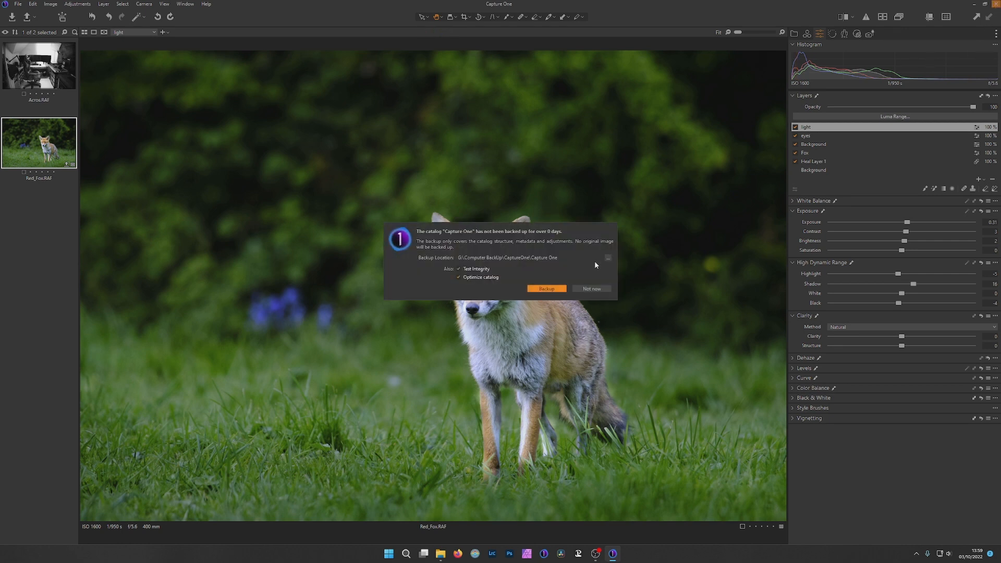